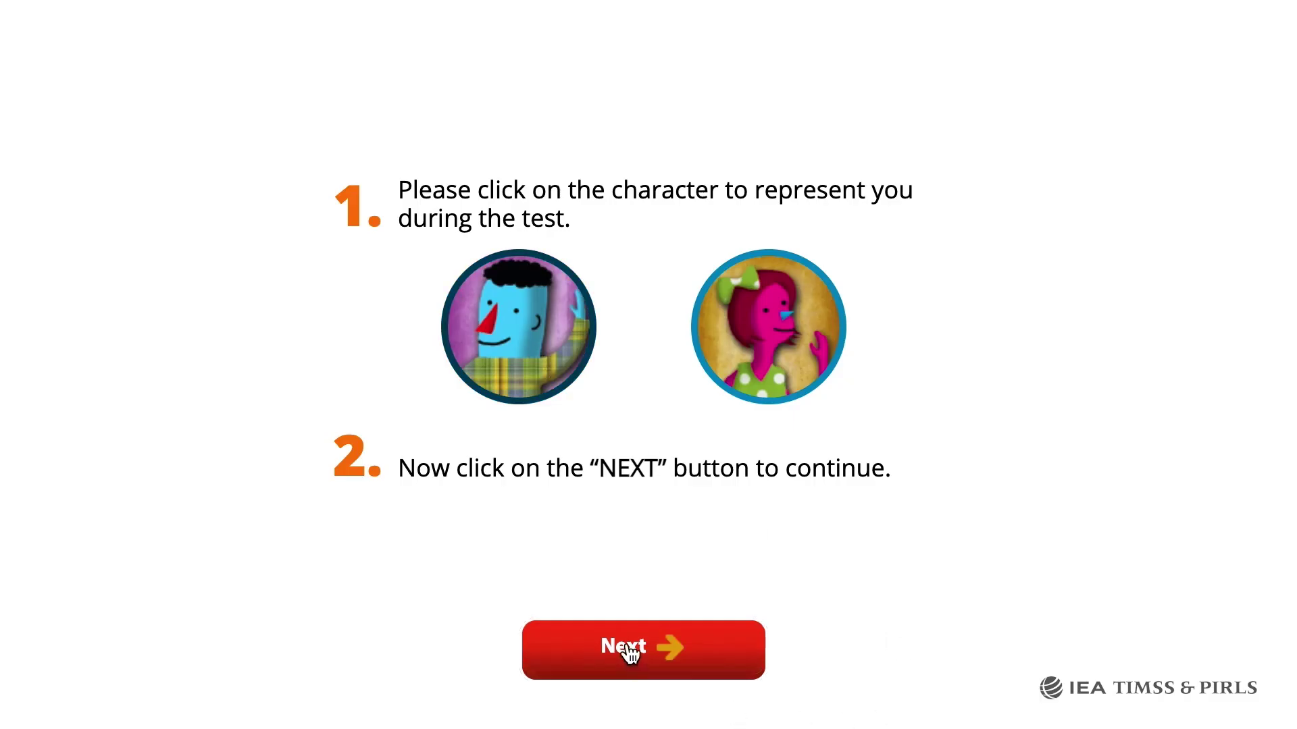
# Confirm the chosen character and continue to Mr. Webster's introduction of the Class Project.
pyautogui.click(628, 652)
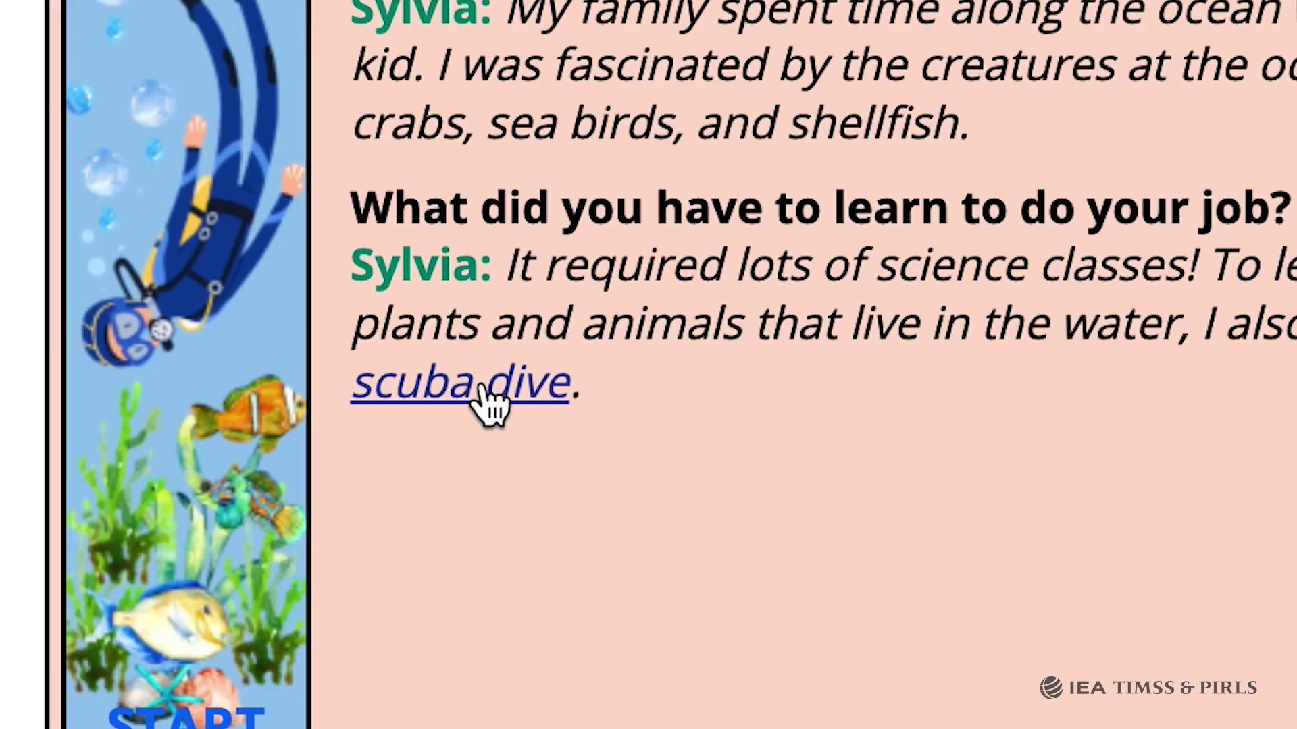
# Show the definition of 'scuba dive' and turn to the interview's second page.
pyautogui.click(489, 403)
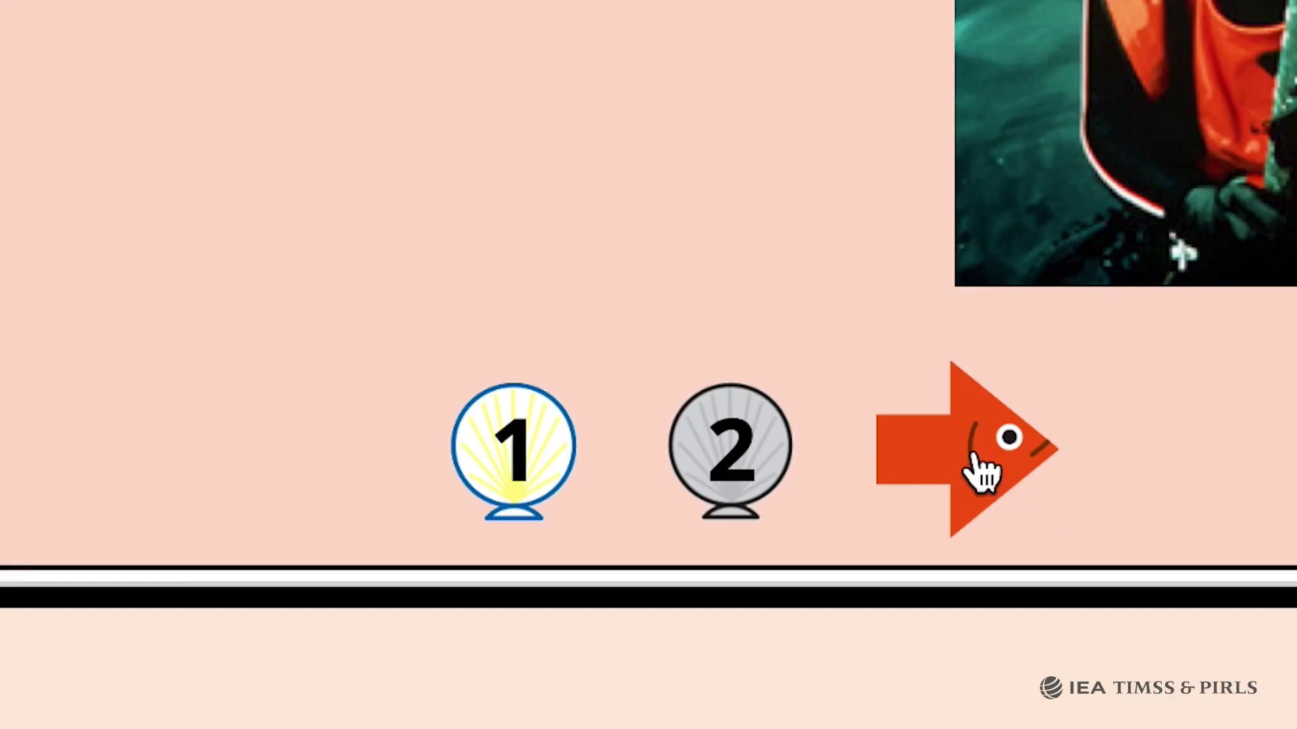
pyautogui.click(975, 454)
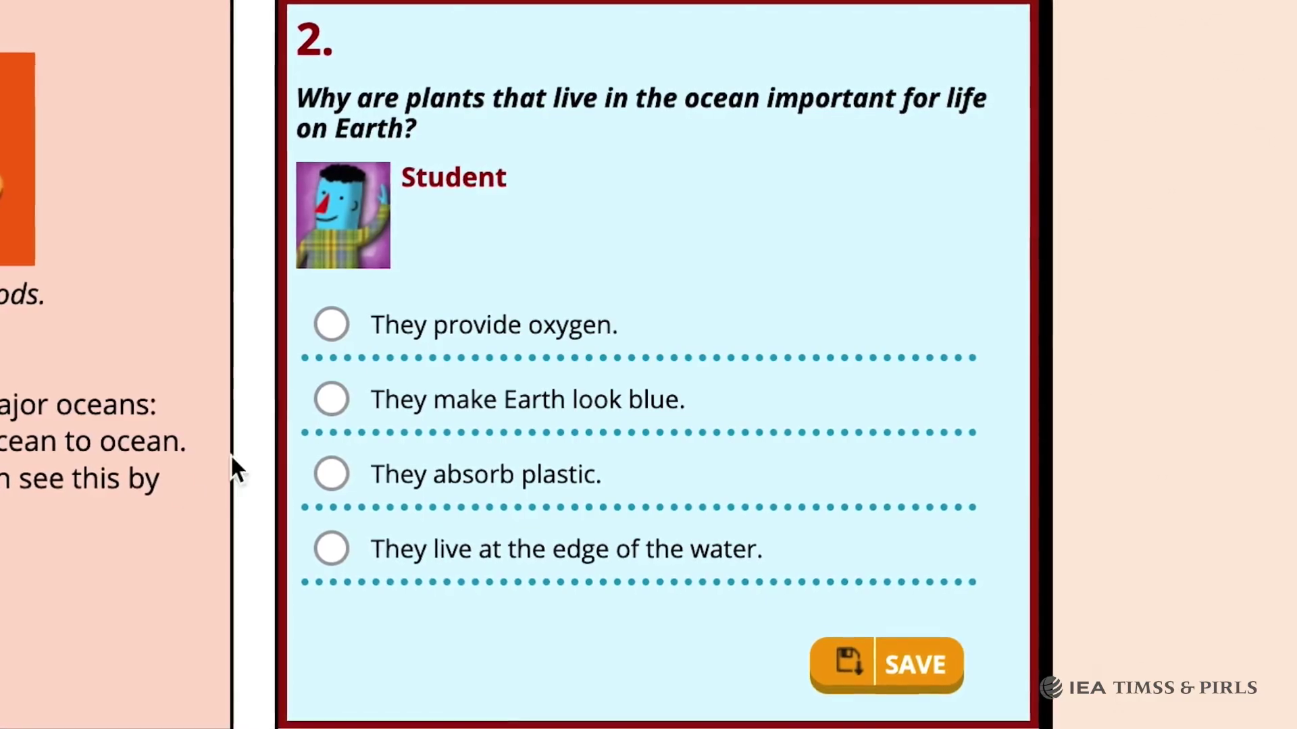
# Save the question 2 answer and highlight the sentence about connected ocean water.
pyautogui.click(919, 667)
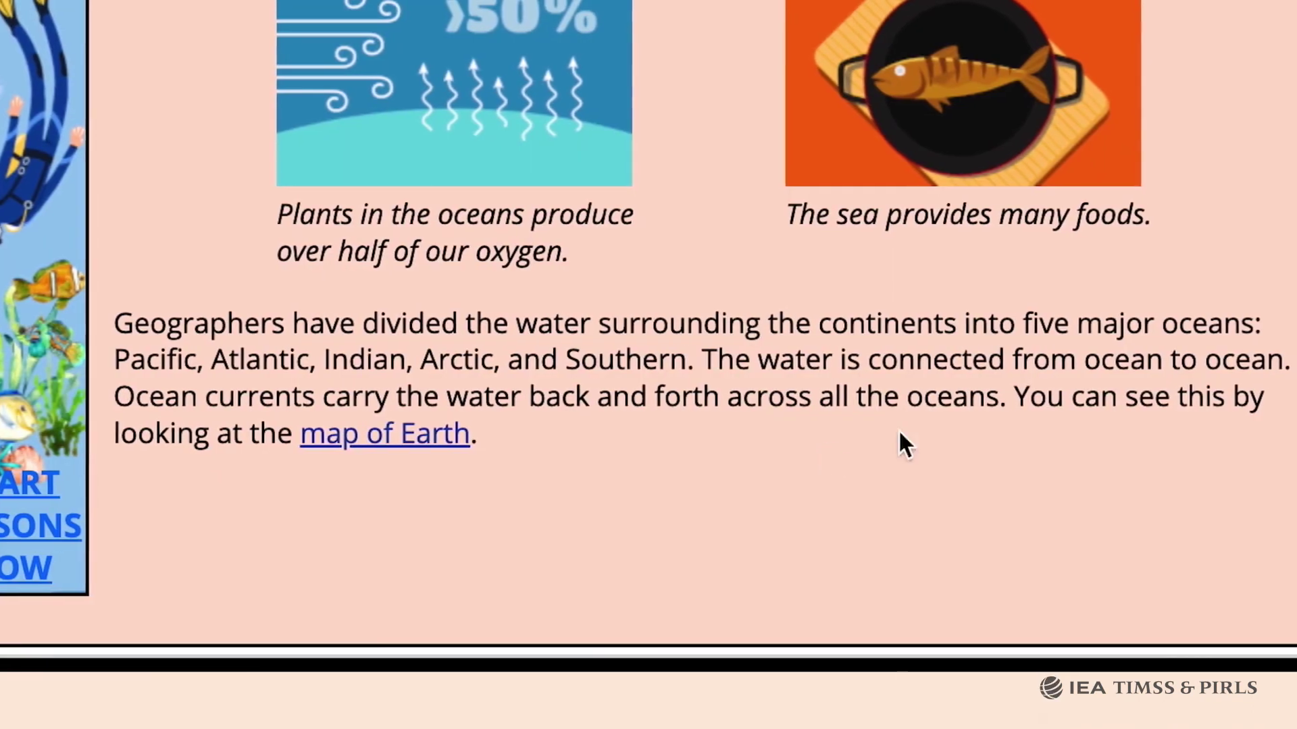
pyautogui.moveTo(927, 362); pyautogui.dragTo(693, 361)
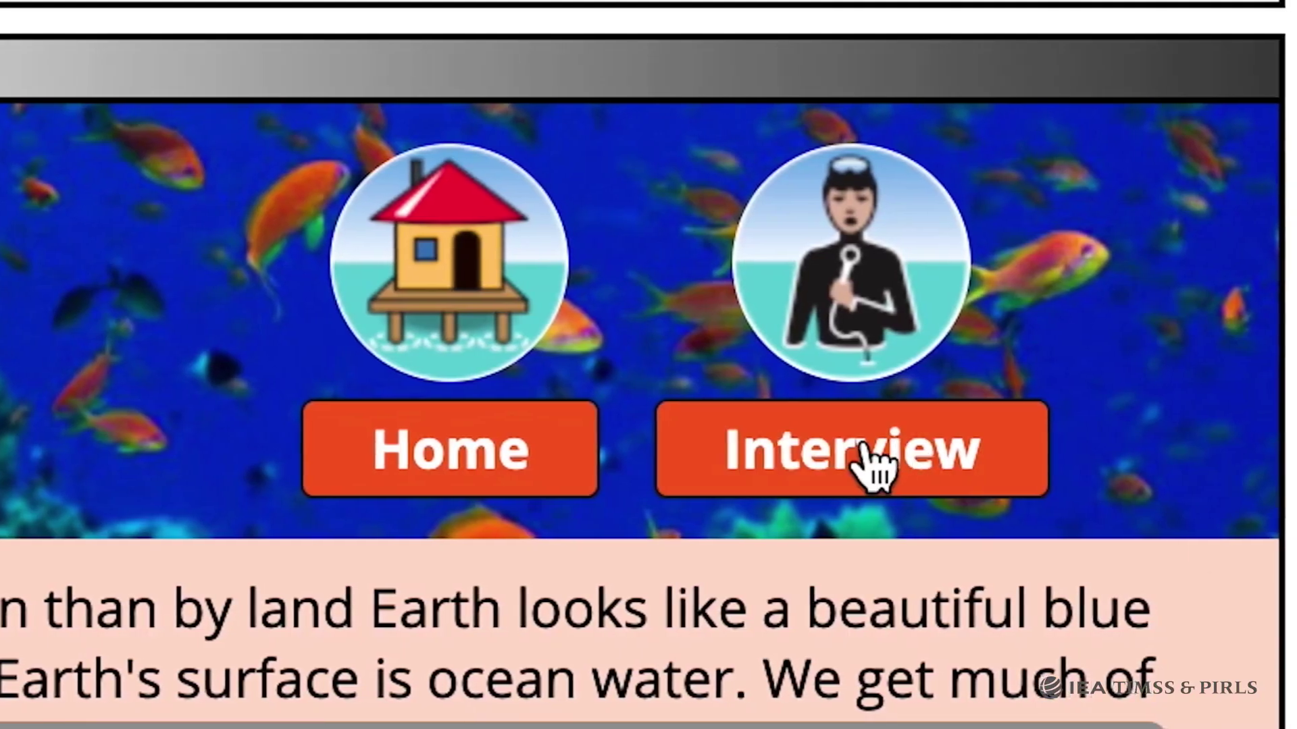
# Save question 4 as 'She has spent her life studying oceans' and continue the interview.
pyautogui.click(867, 449)
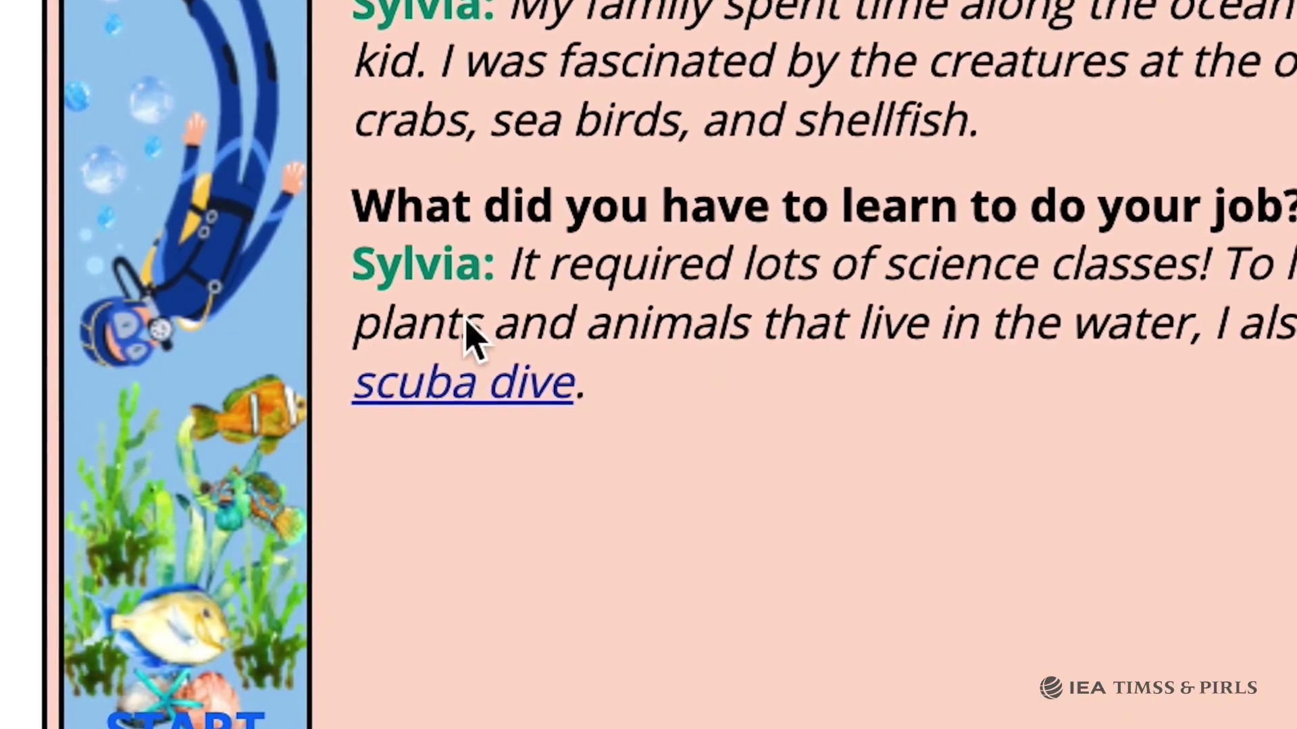
pyautogui.click(484, 388)
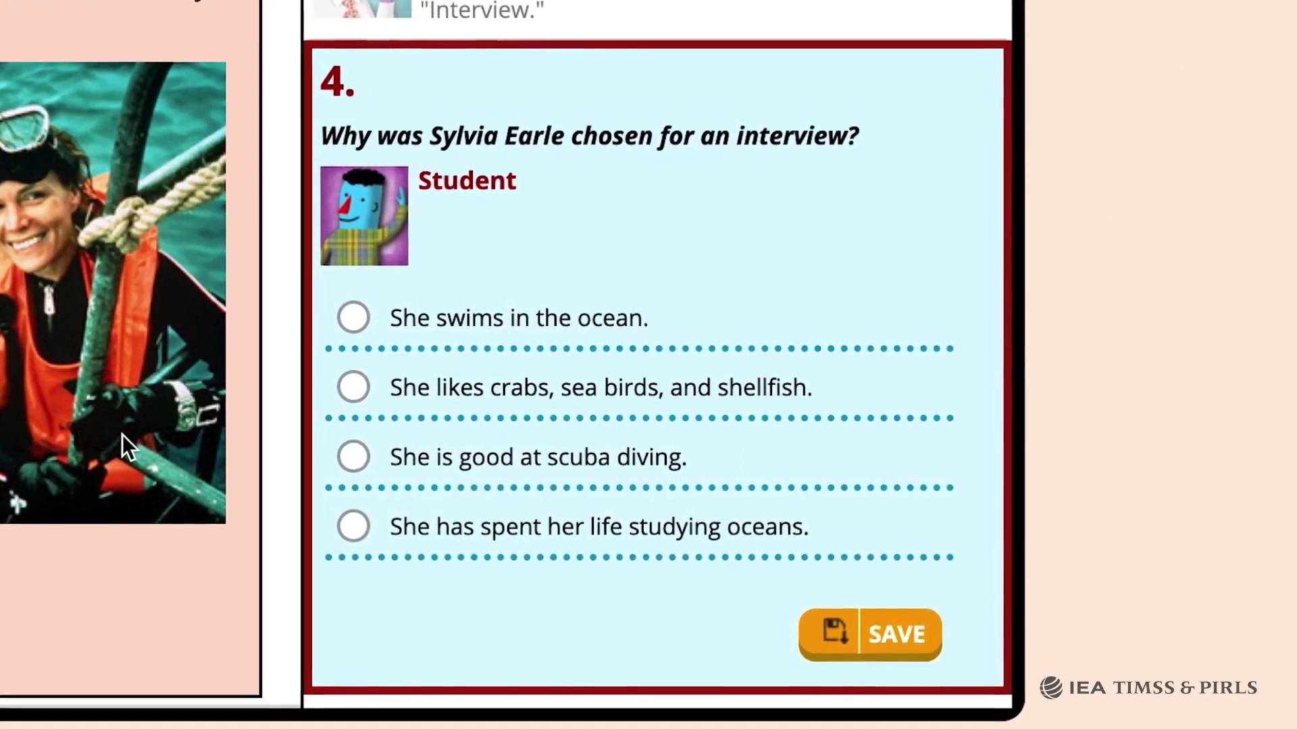
pyautogui.click(351, 527)
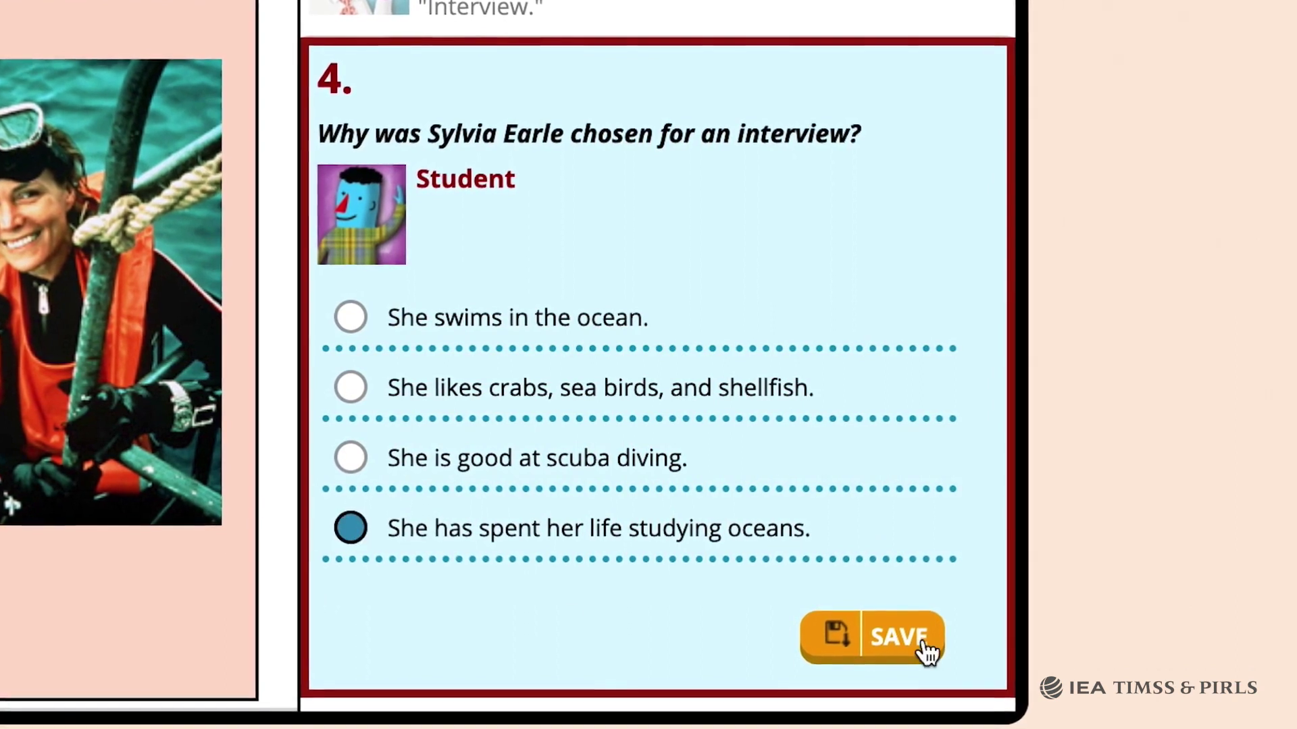
pyautogui.click(906, 641)
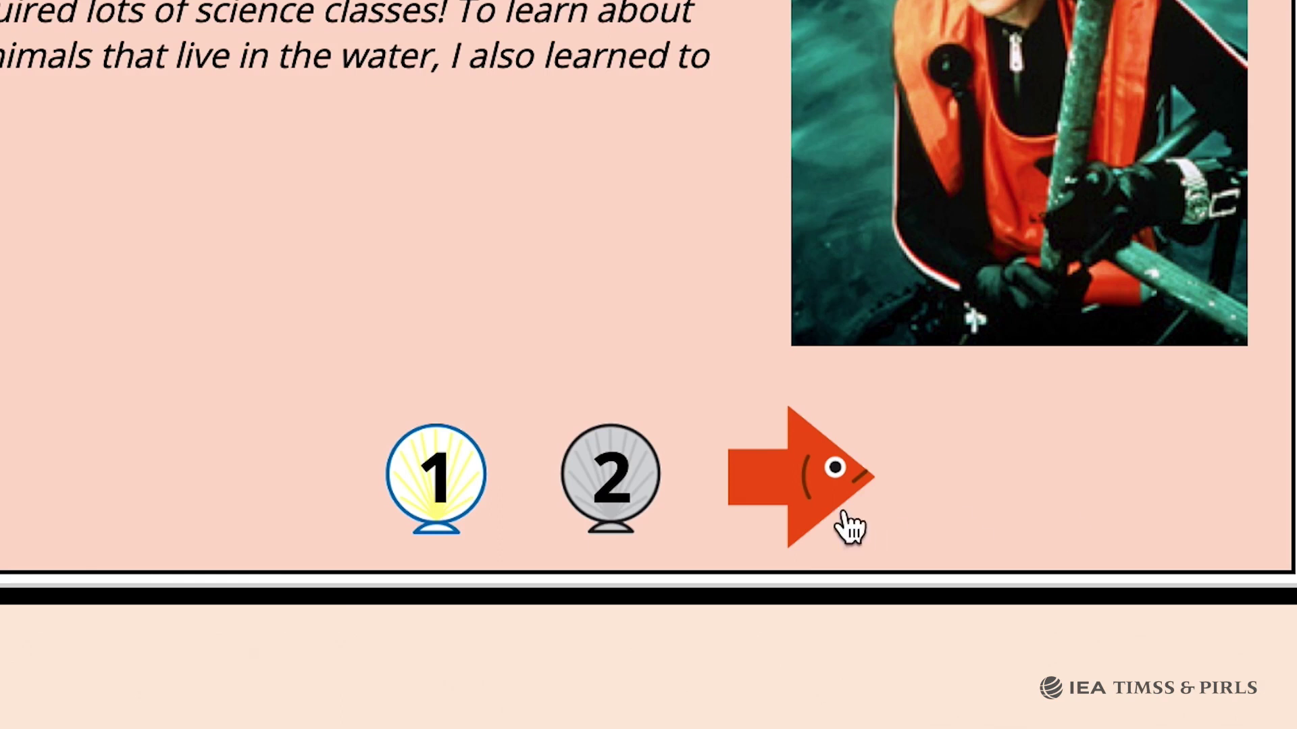
pyautogui.click(844, 517)
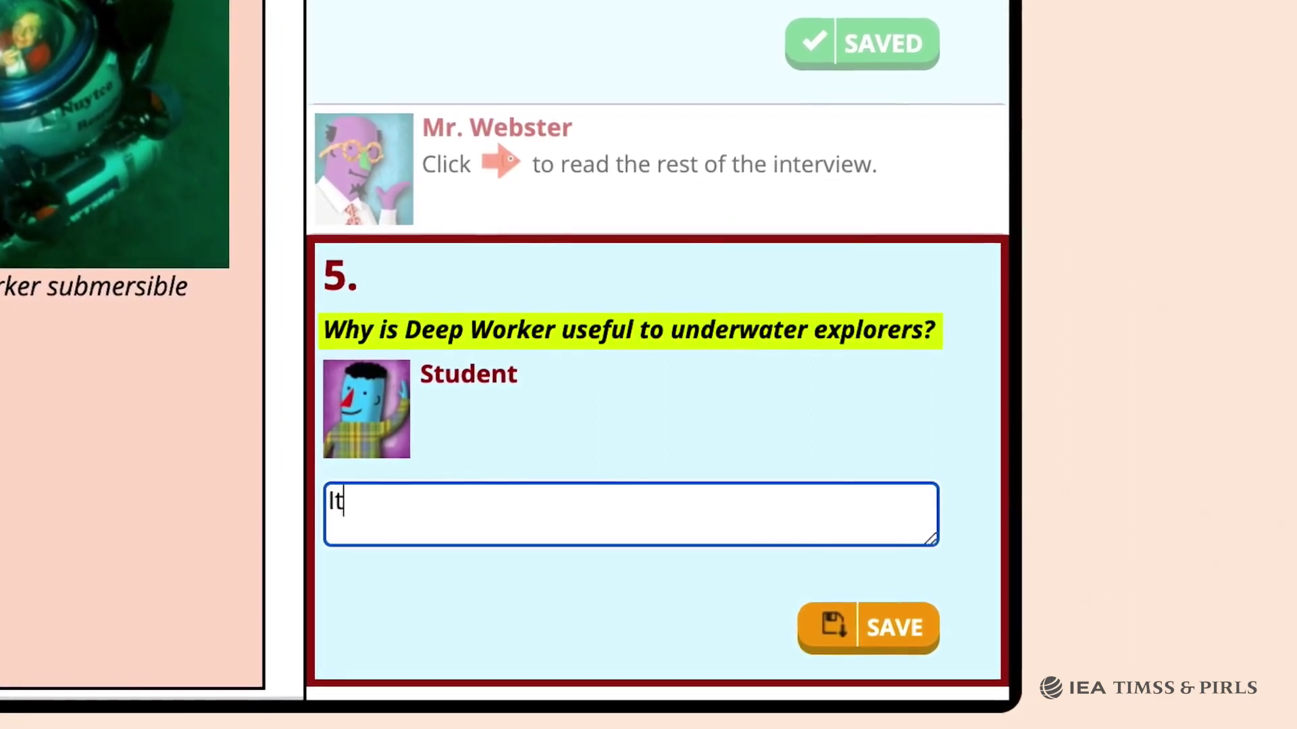
# Save question 5 as 'It can go deeper than a scuba diver', then save question 6.
pyautogui.write('It can go deeper than a scuba diver')
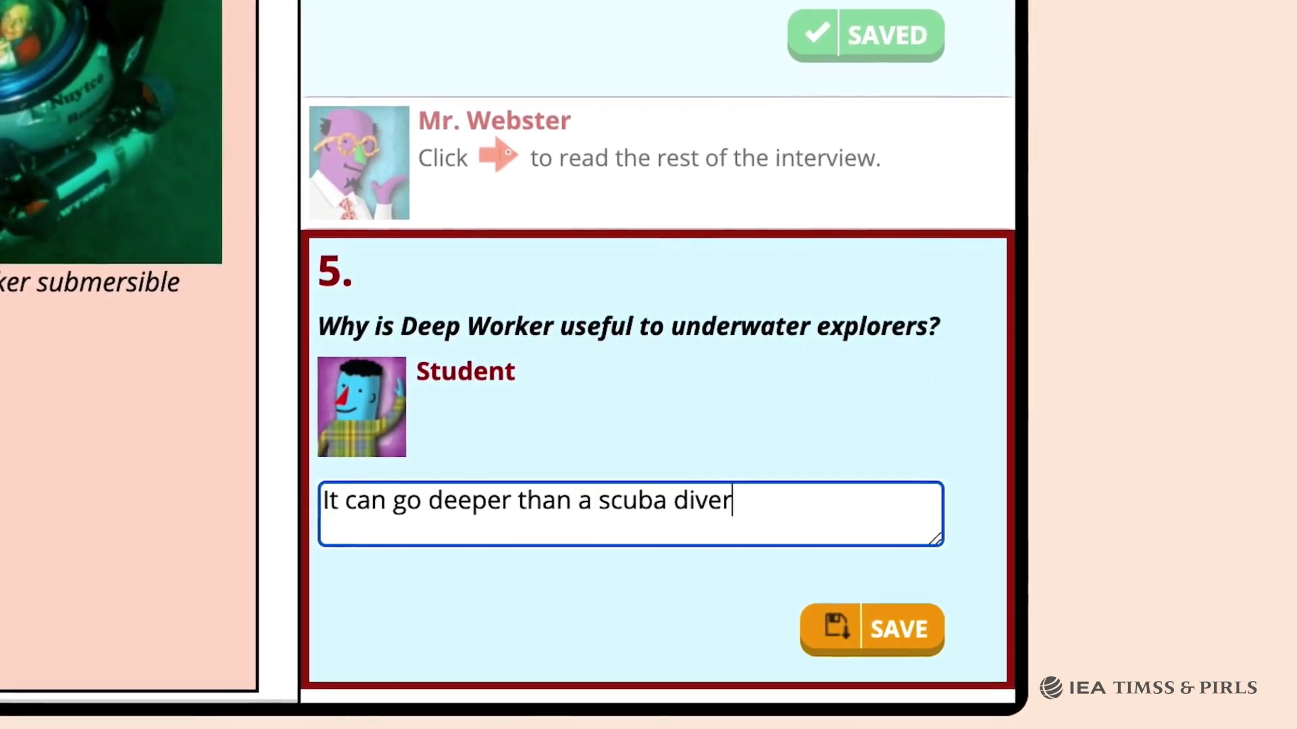
pyautogui.click(904, 643)
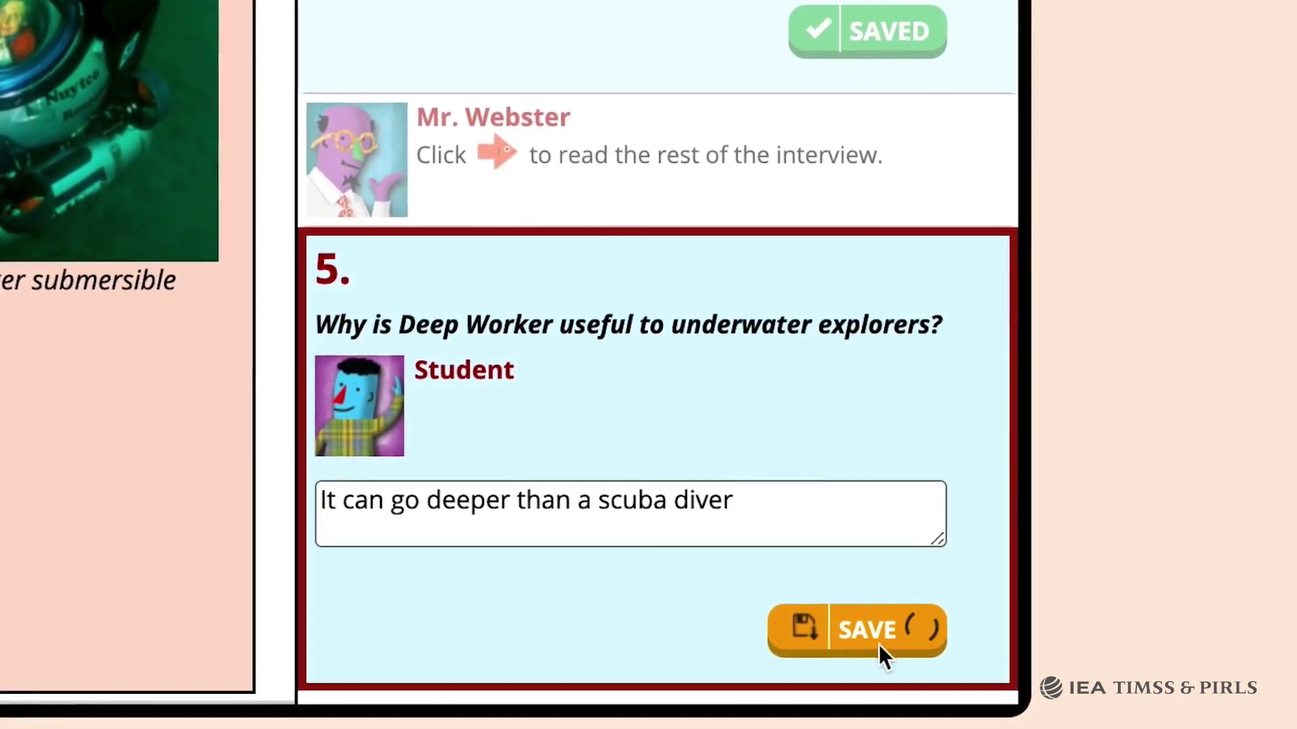
pyautogui.scroll(-10, 722, 679)
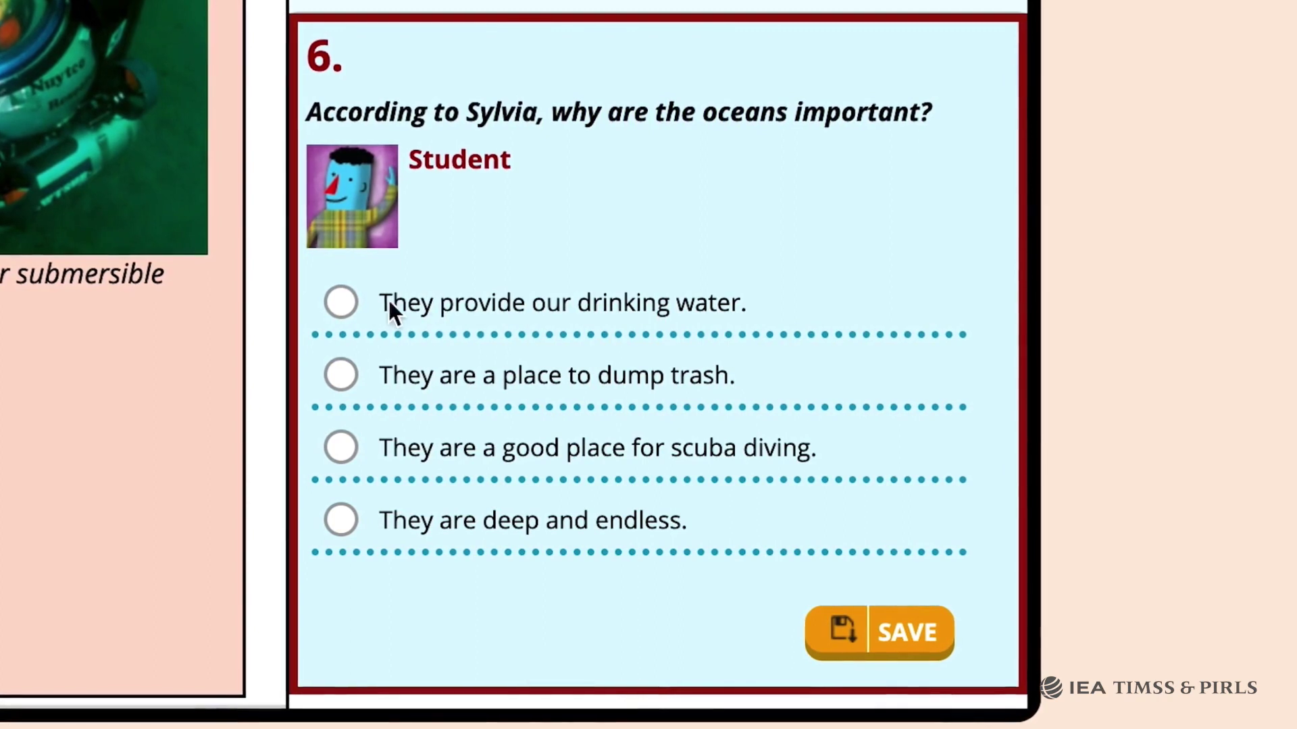
pyautogui.click(918, 638)
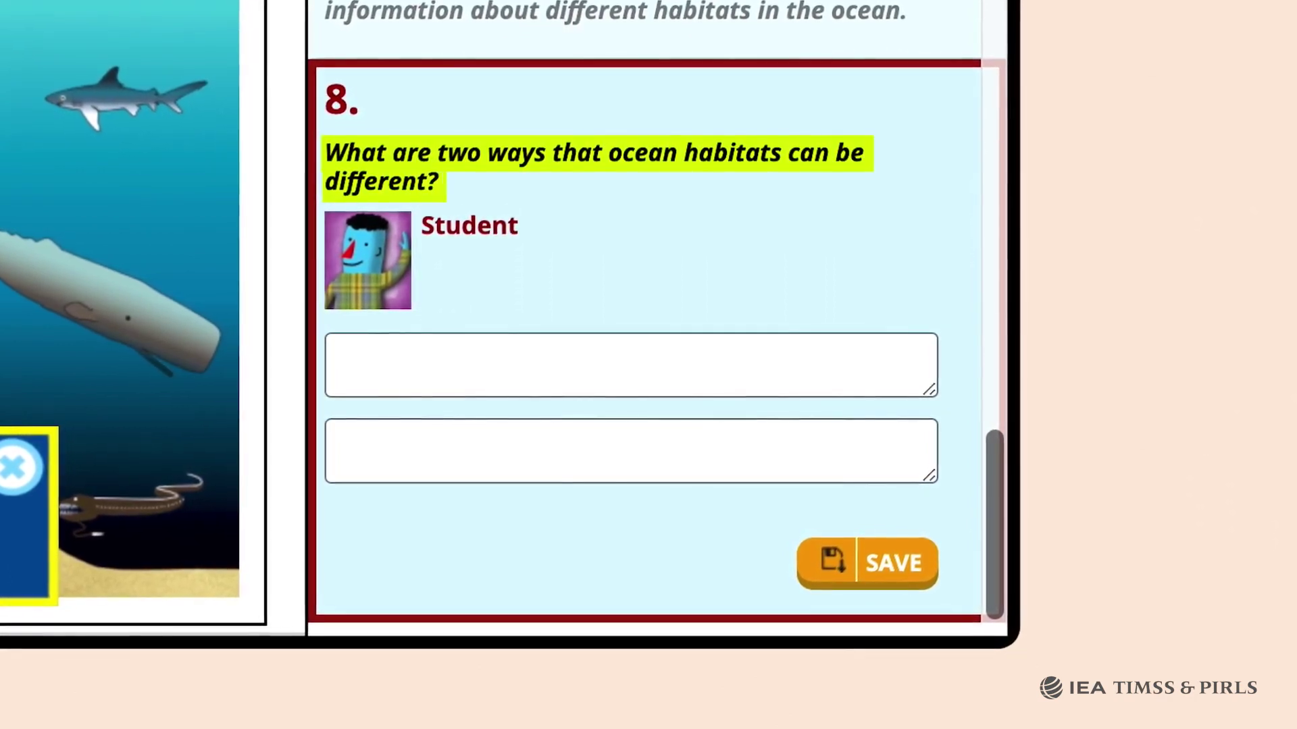
# Save question 8 with 'distance from the shore' and 'depth of the ocean', plus question 9's sunlight answer.
pyautogui.click(356, 348)
pyautogui.write('distance from the shore')
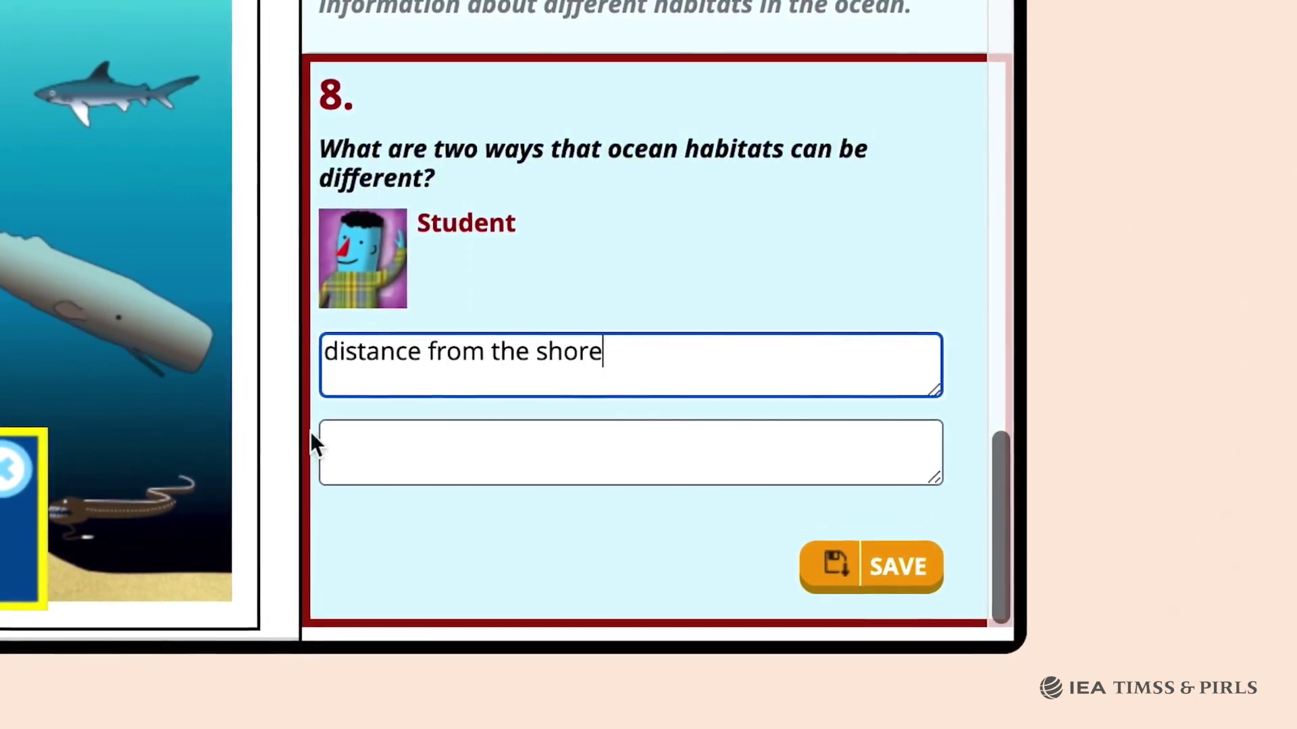
pyautogui.click(399, 450)
pyautogui.write('depth of the ocean')
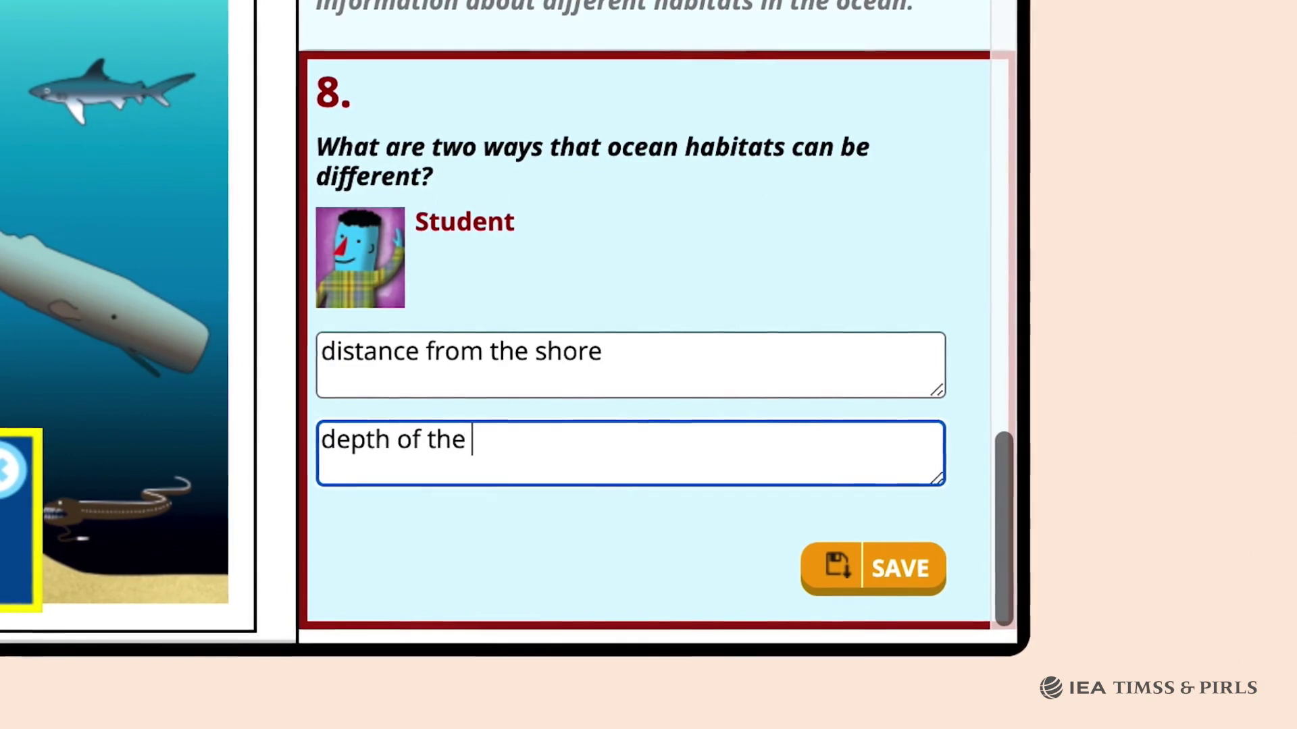
pyautogui.click(900, 571)
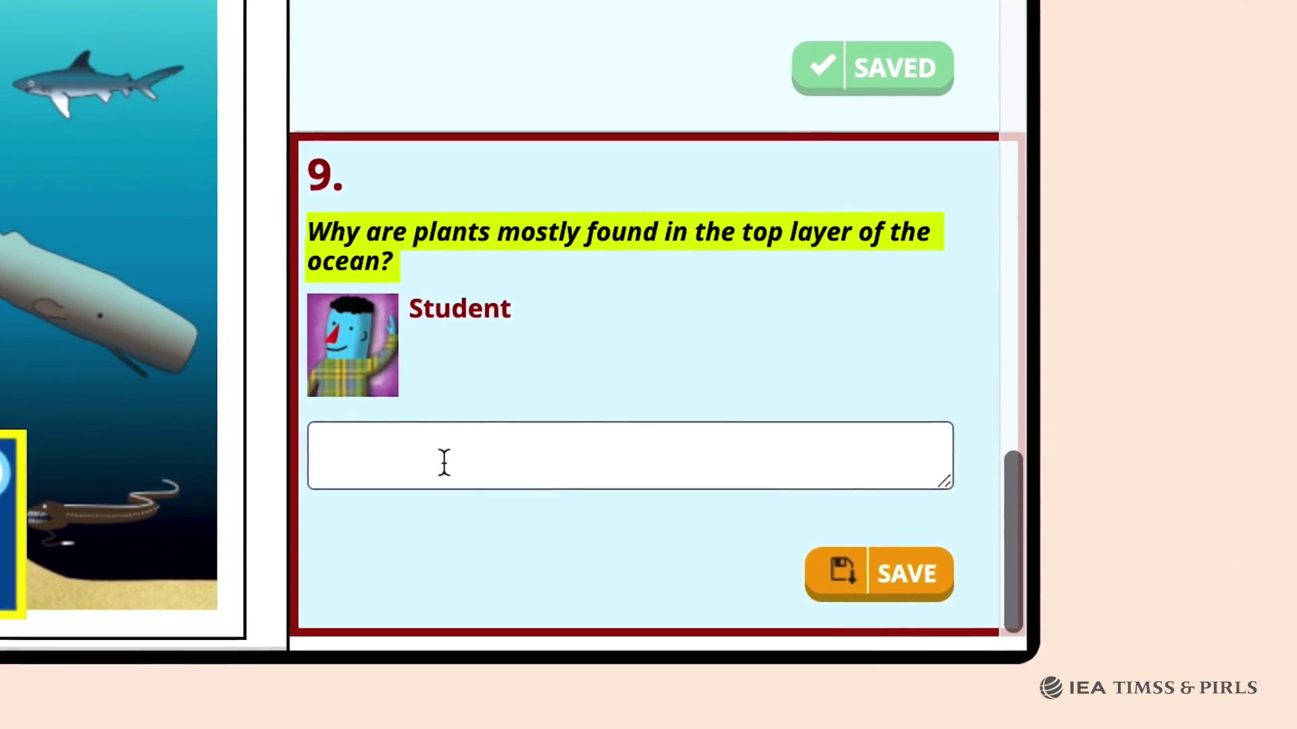
pyautogui.write('the sunlight helps them grow')
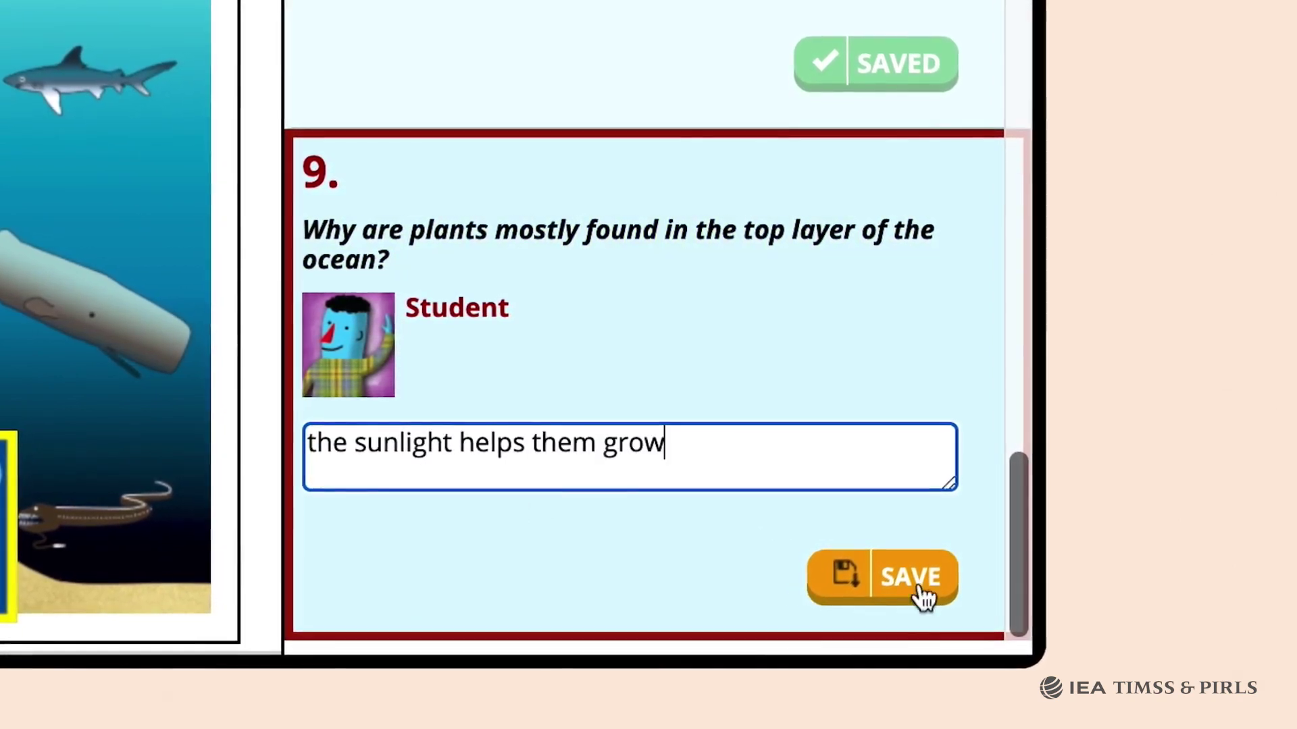
pyautogui.click(919, 578)
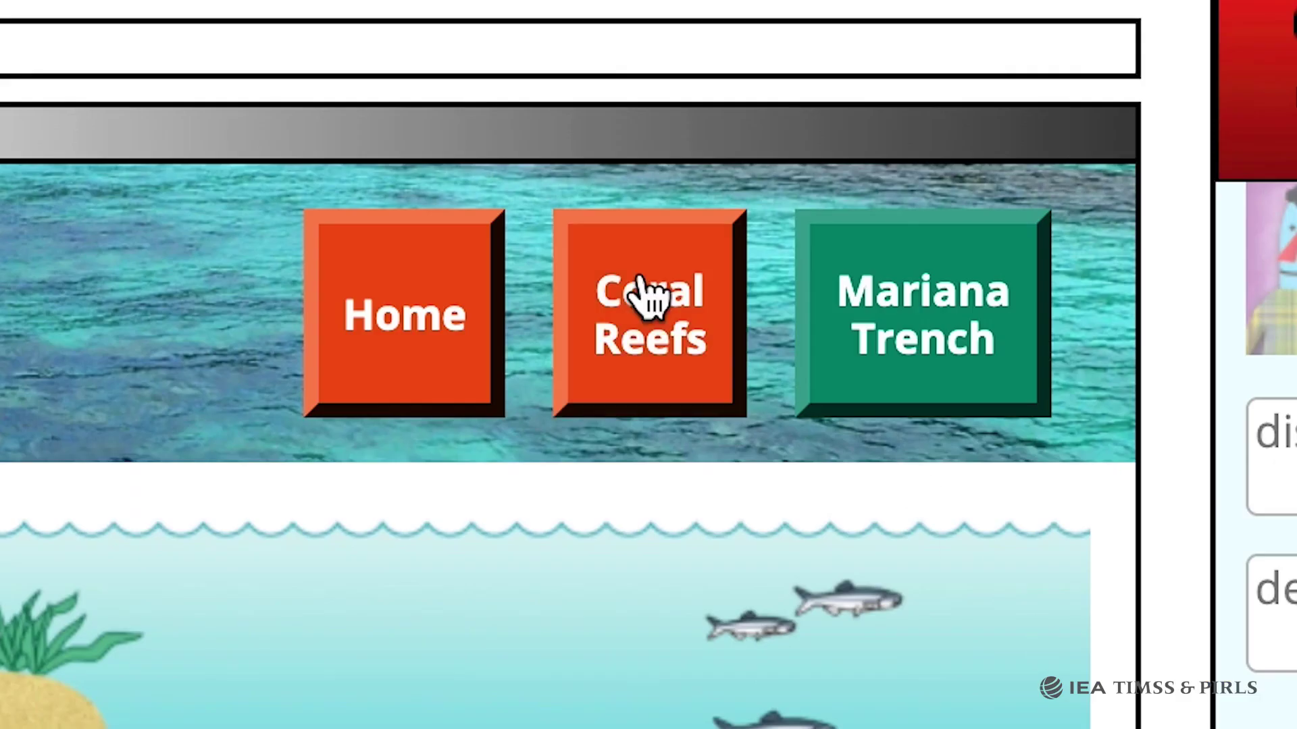
# Open the Coral Reefs page, play the coral reef video, then close it.
pyautogui.click(650, 305)
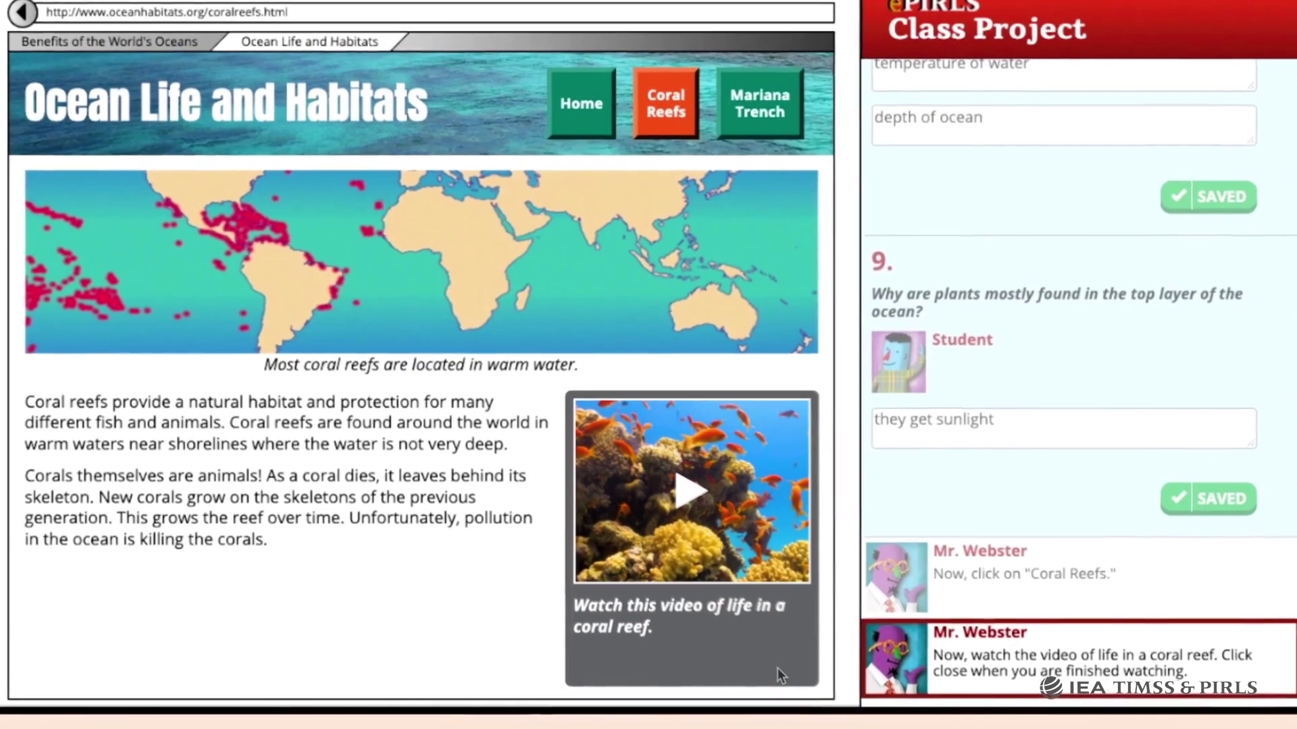
pyautogui.click(753, 468)
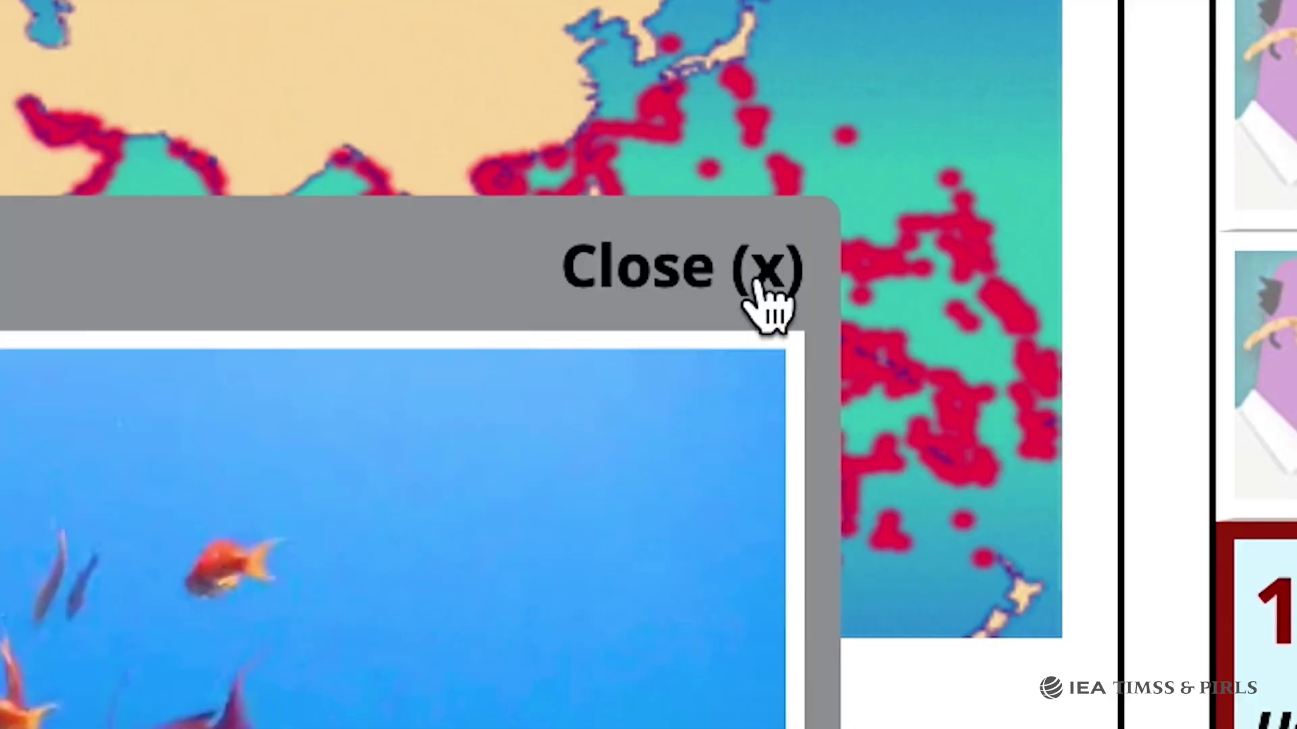
pyautogui.click(769, 293)
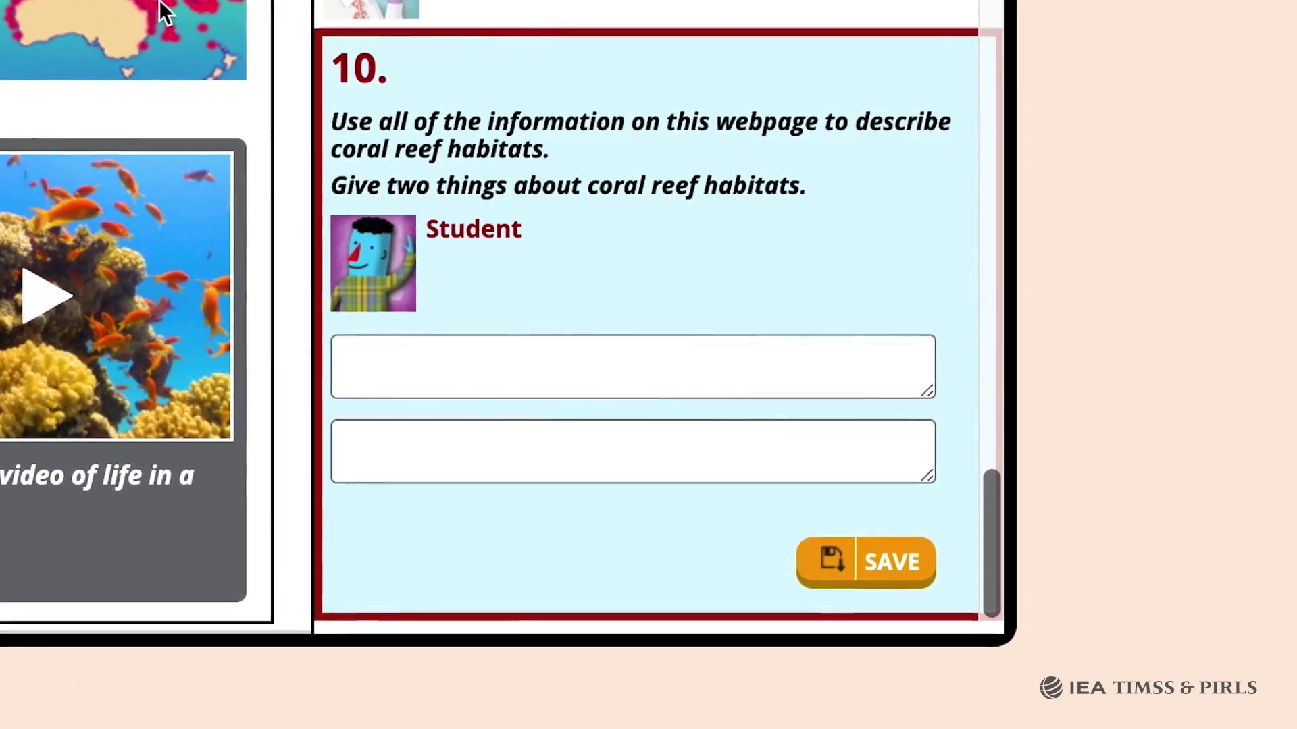
# Save question 10 with 'they are found near shorelines' and 'Coral is an animal and can grow'.
pyautogui.click(408, 363)
pyautogui.write('they')
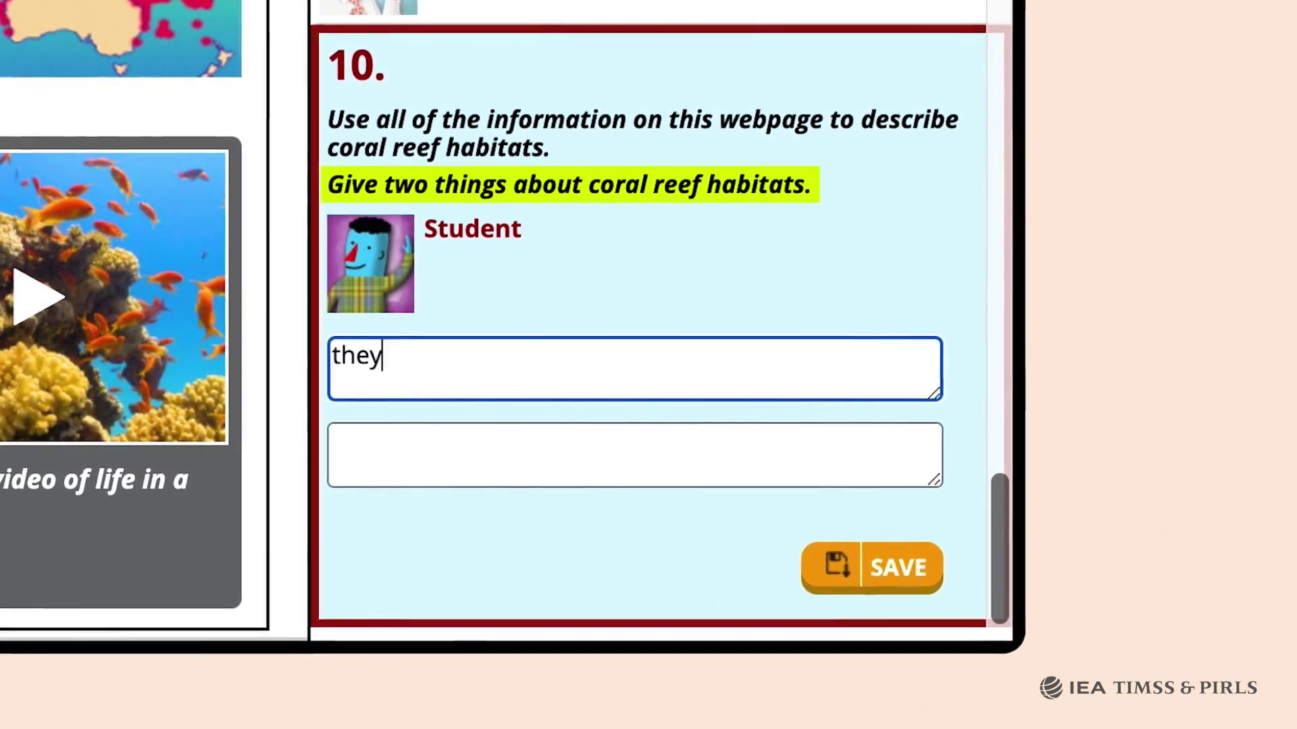
pyautogui.write(' are found near shorelines')
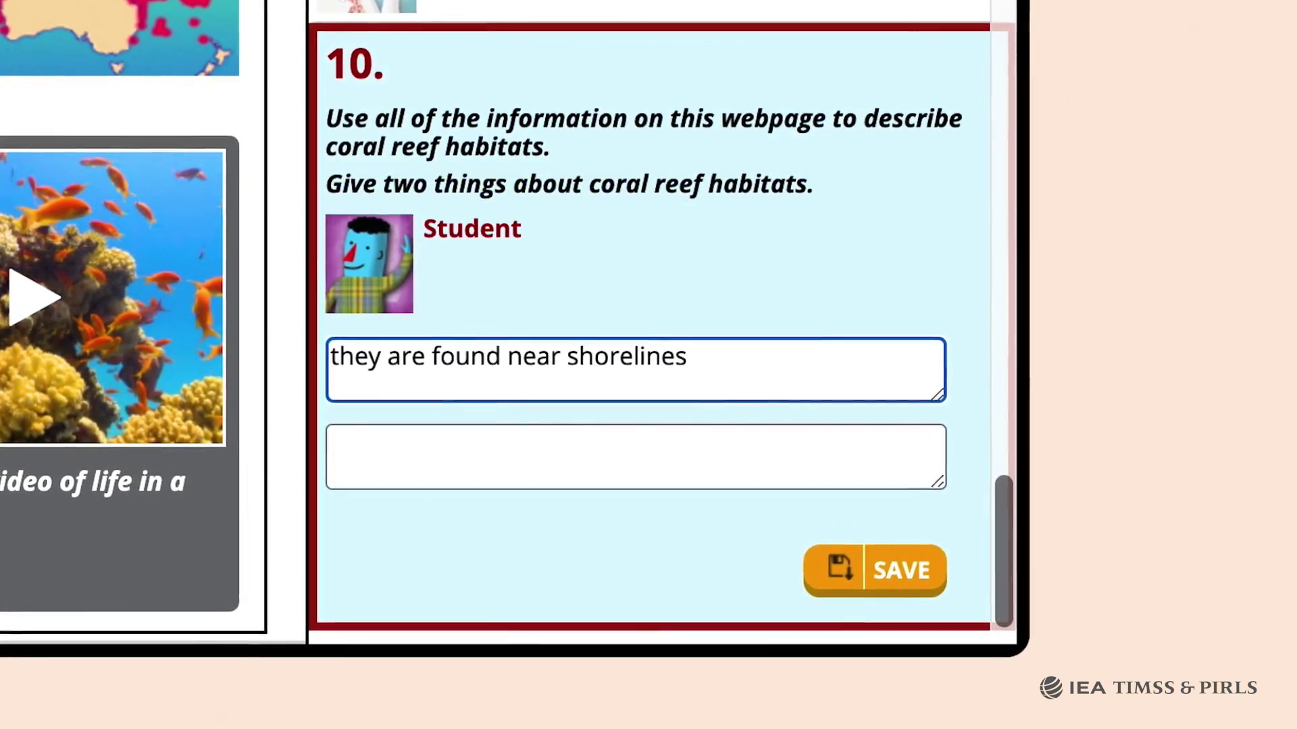
pyautogui.click(440, 452)
pyautogui.write('Coral is an animal and can grow')
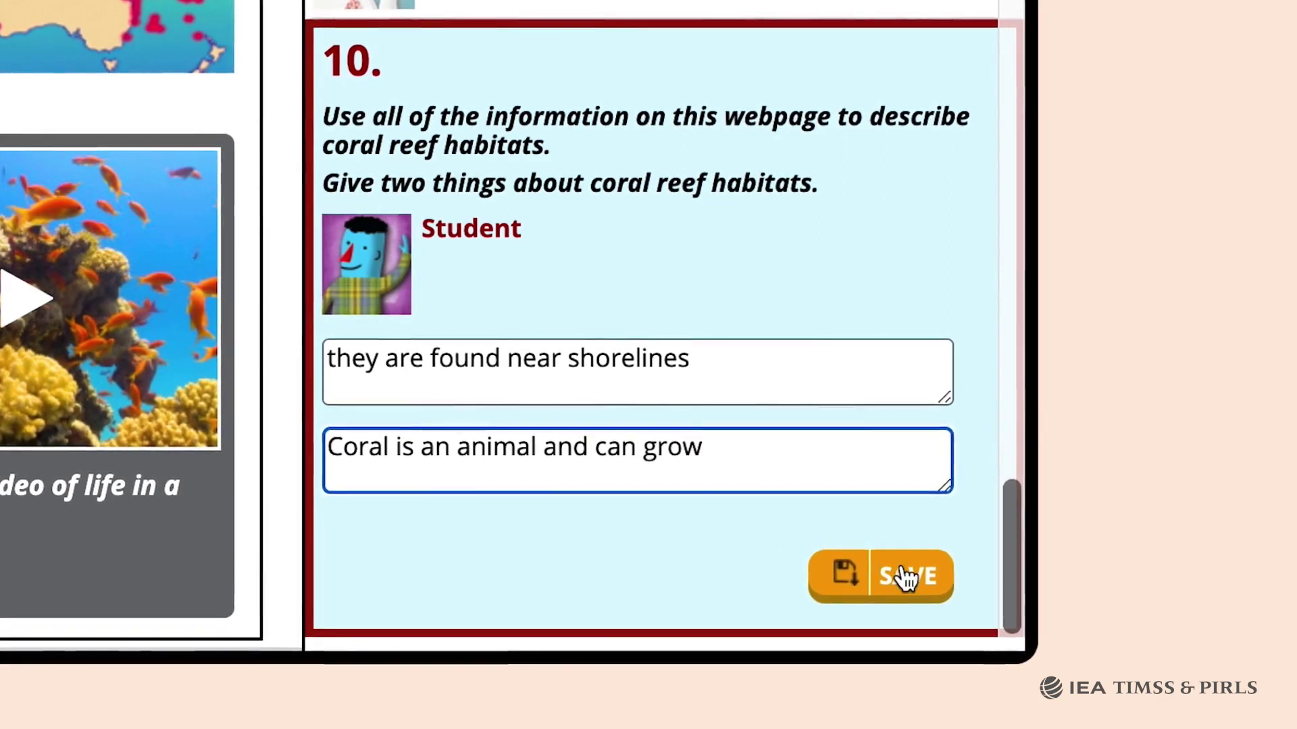
pyautogui.click(905, 576)
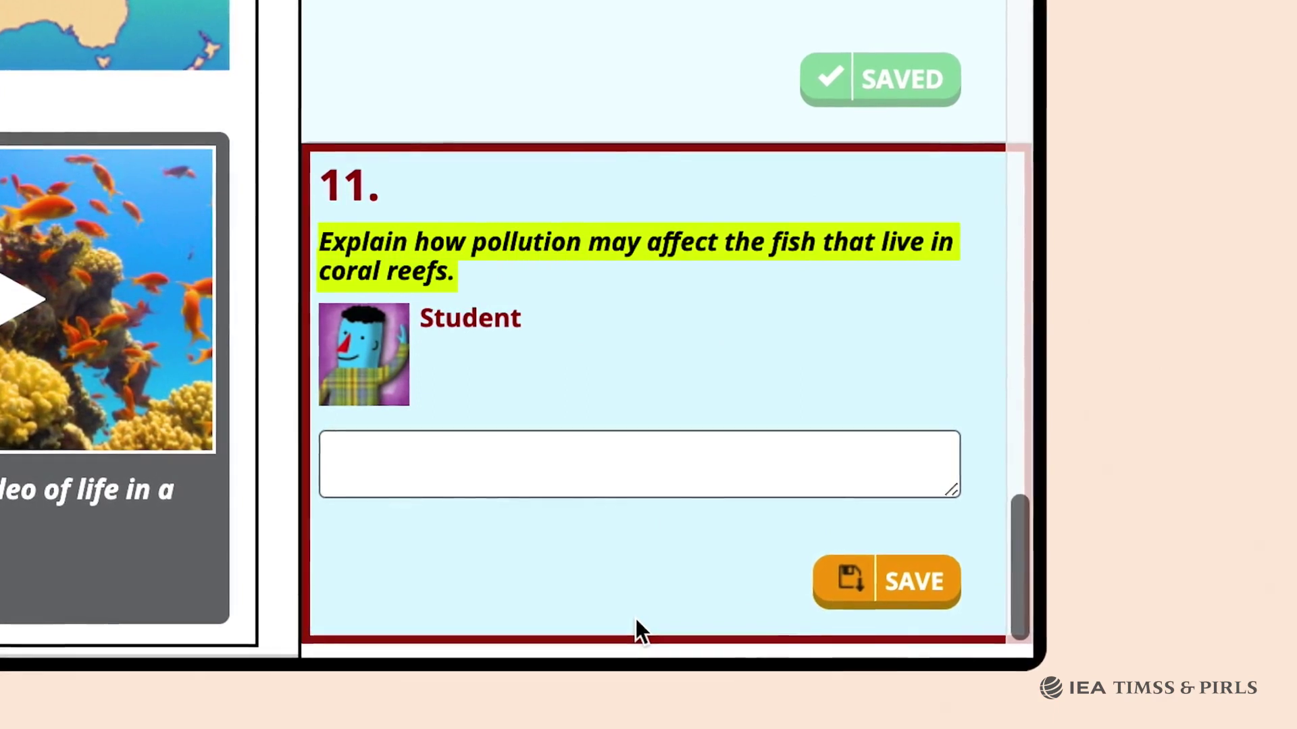
# Save question 11 as 'if the coral dies the fish have no place to live'.
pyautogui.click(465, 465)
pyautogui.write('if the coral dies')
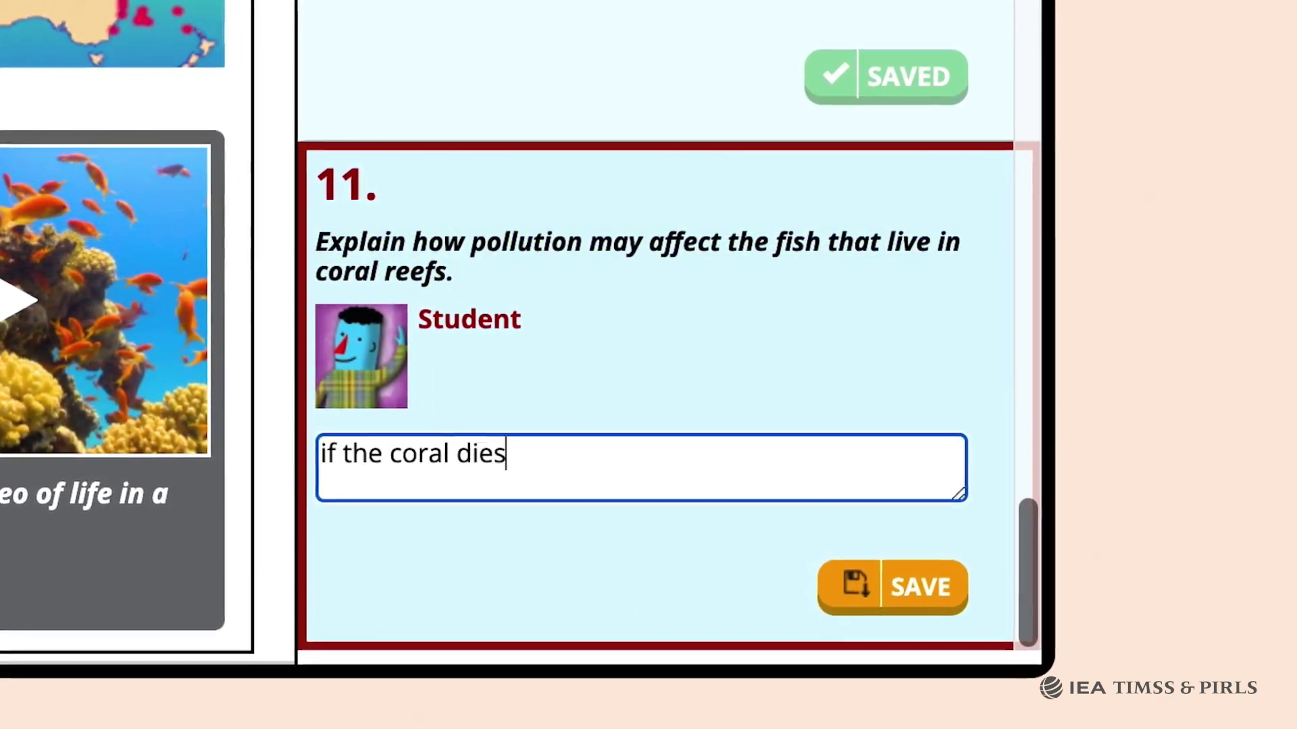
pyautogui.write(' the fish have no place to live')
pyautogui.click(937, 593)
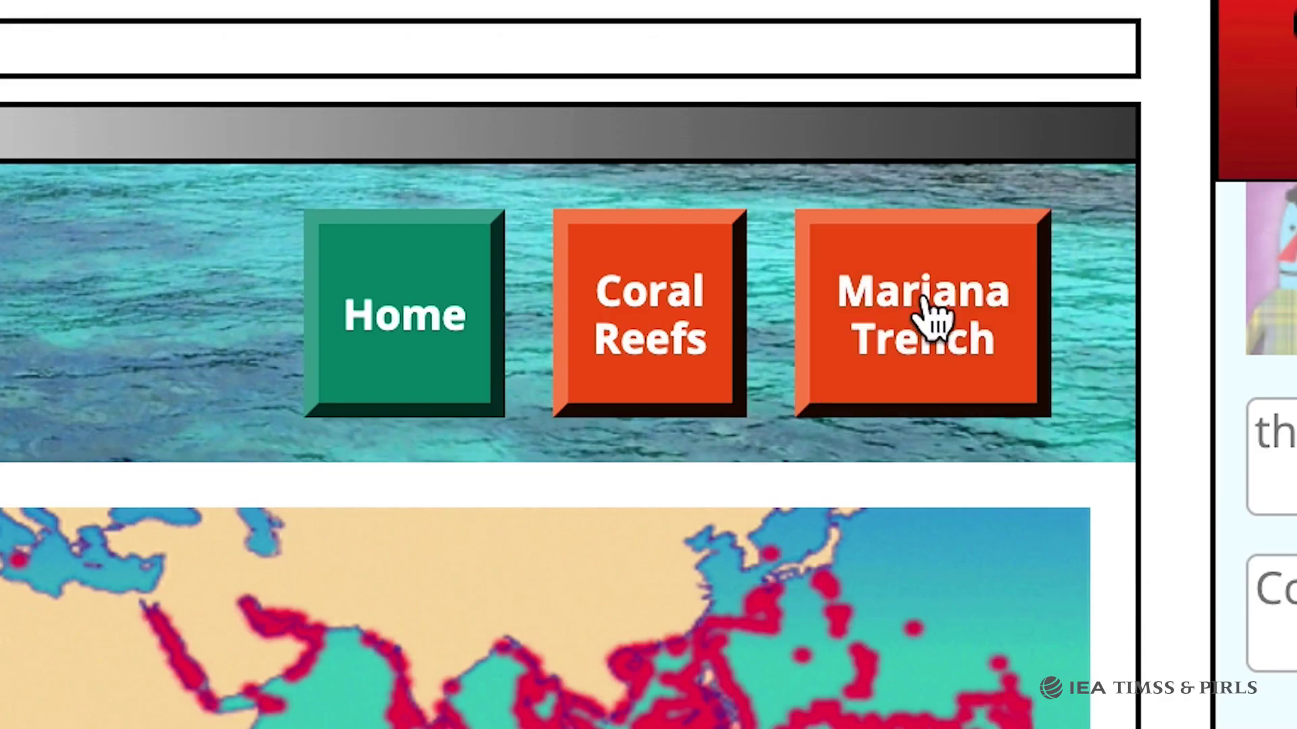
# On the Mariana Trench page, save question 12: the trench is deeper than the world's tallest mountain.
pyautogui.click(925, 299)
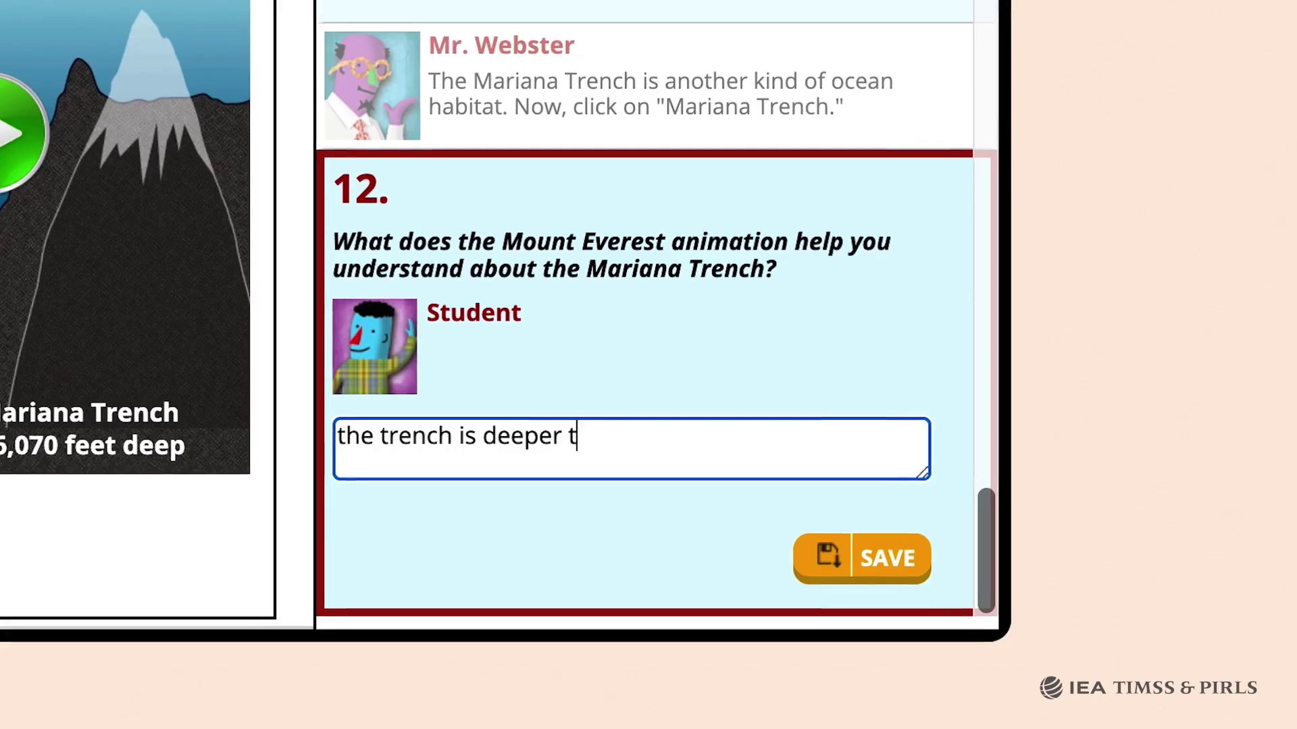
pyautogui.write("han the world's tallest mount")
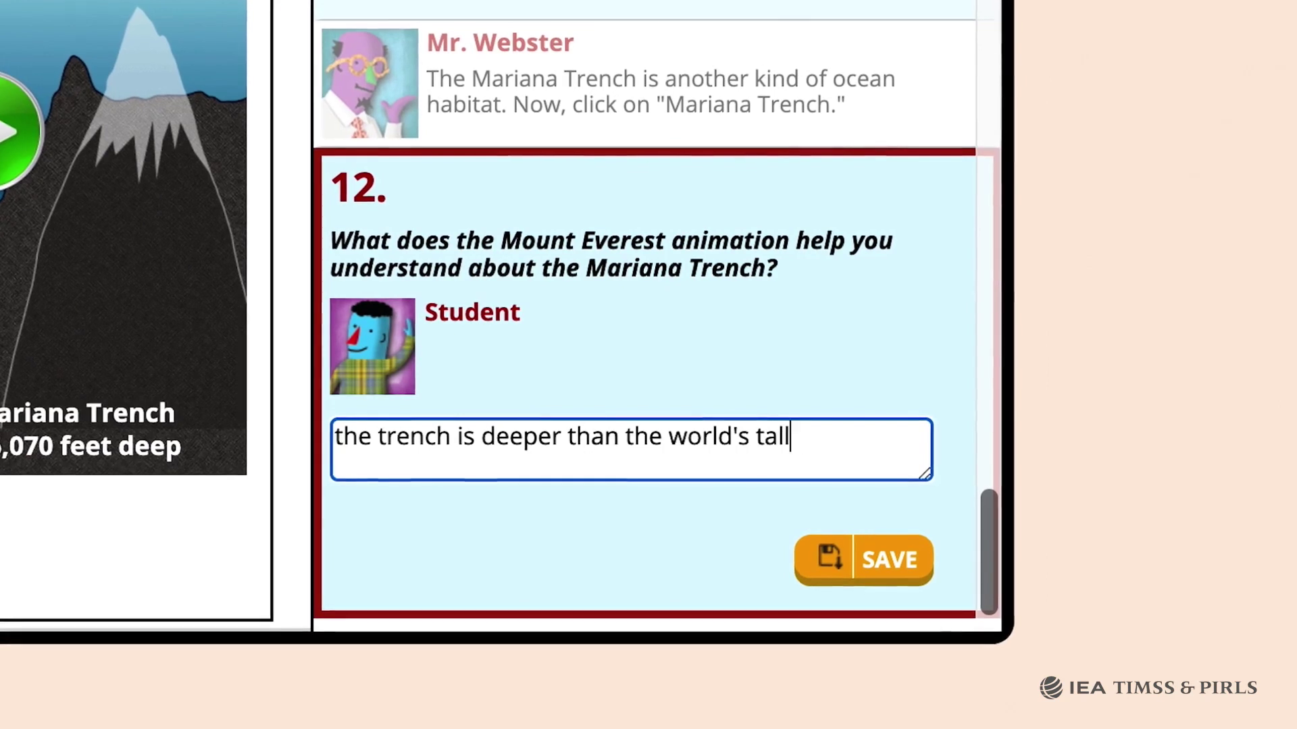
pyautogui.write('ain')
pyautogui.click(908, 562)
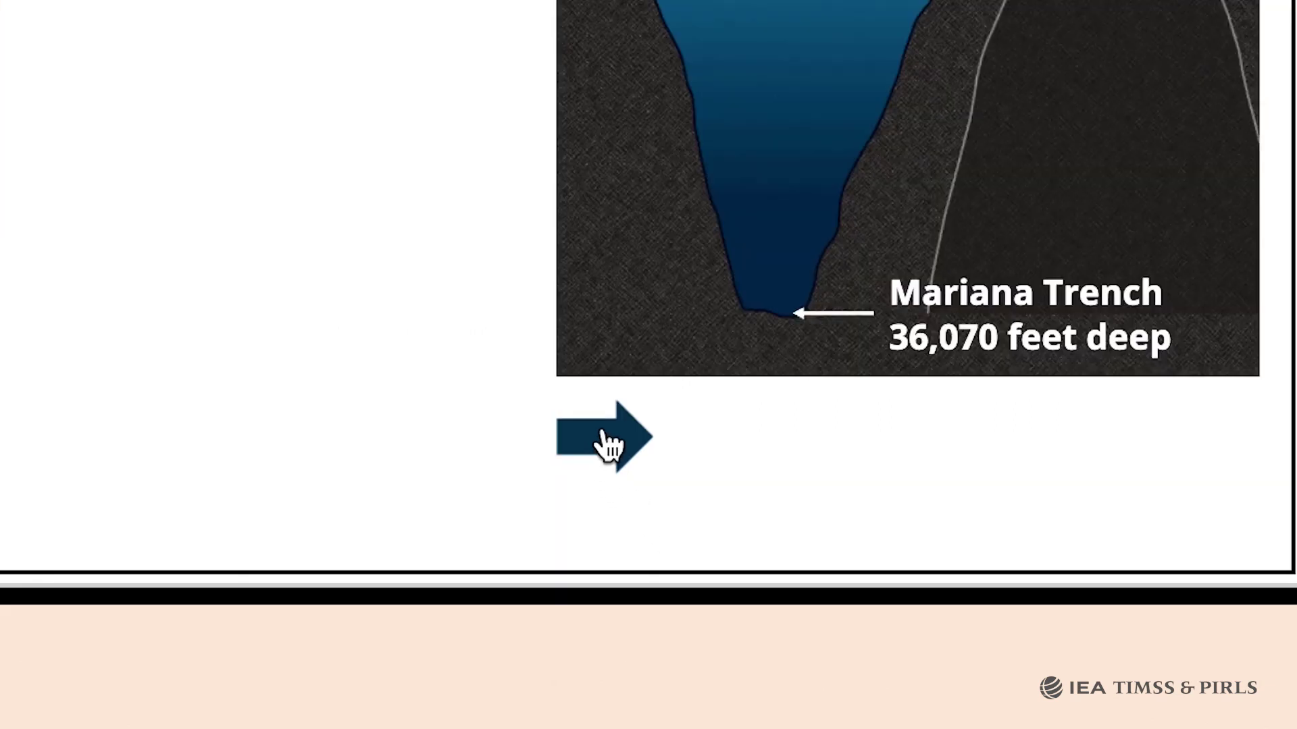
# On the deep-sea dragonfish page, save 'it glows' and 'it has oversized teeth' as question 13's reasons.
pyautogui.click(606, 442)
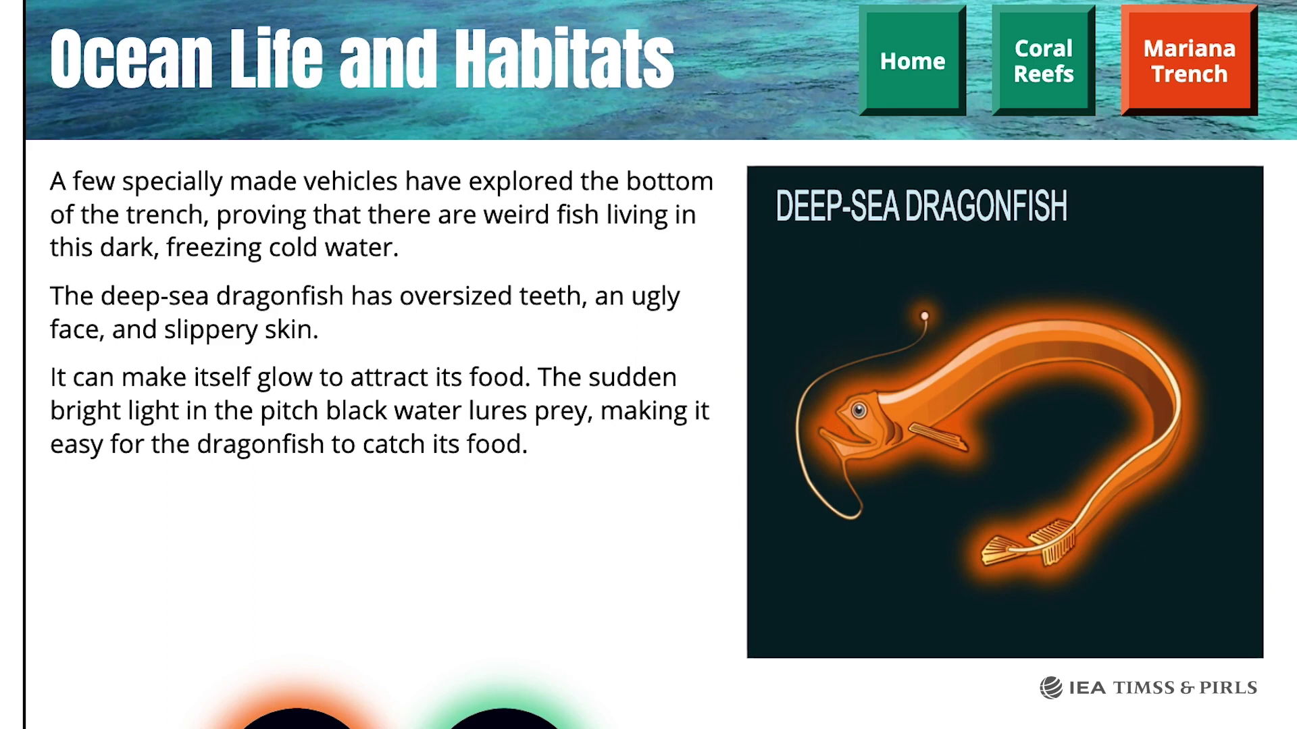
pyautogui.write('it glows')
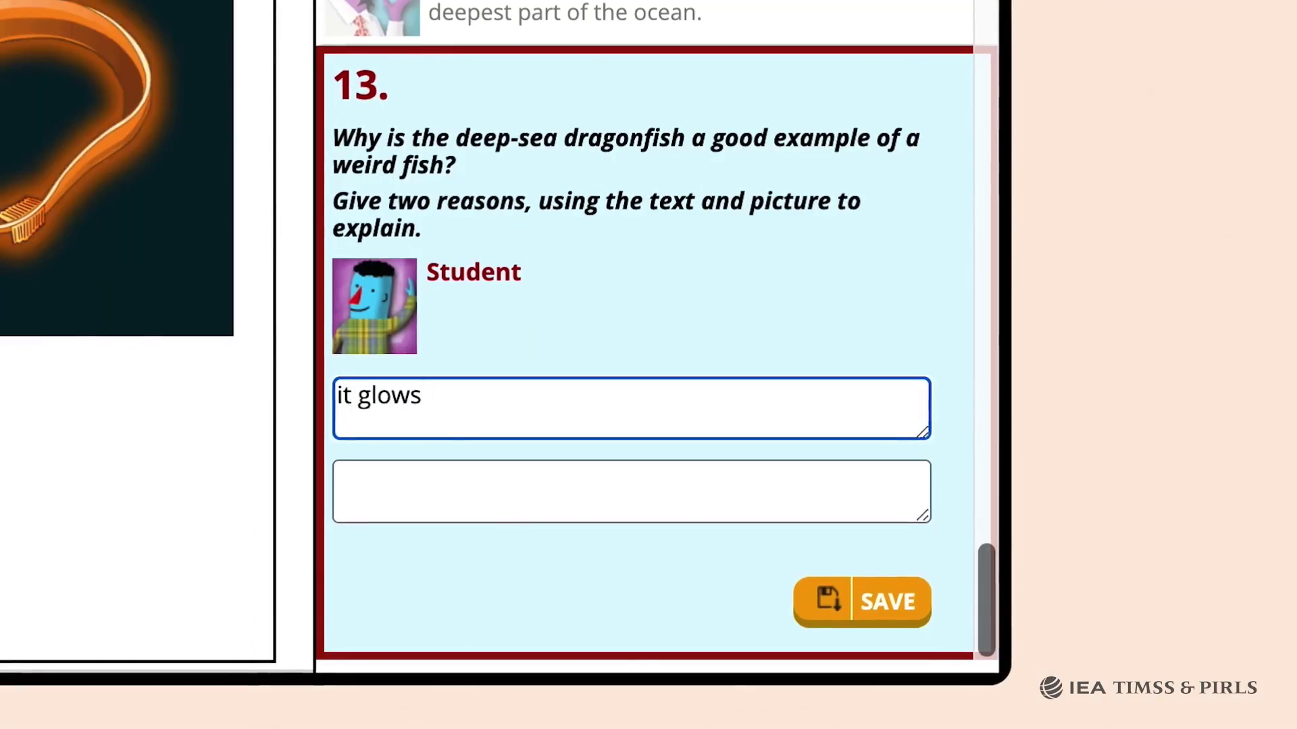
pyautogui.click(473, 491)
pyautogui.write('it has oversized teeth')
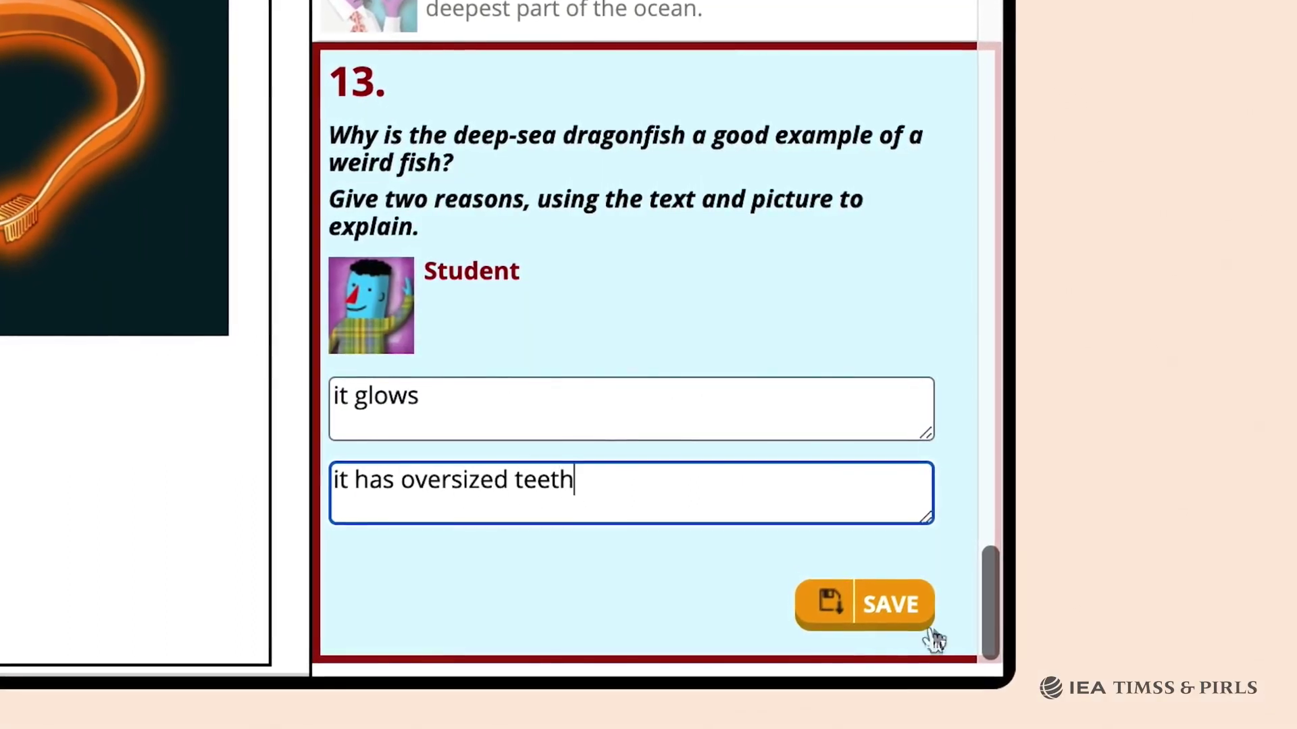
pyautogui.click(902, 616)
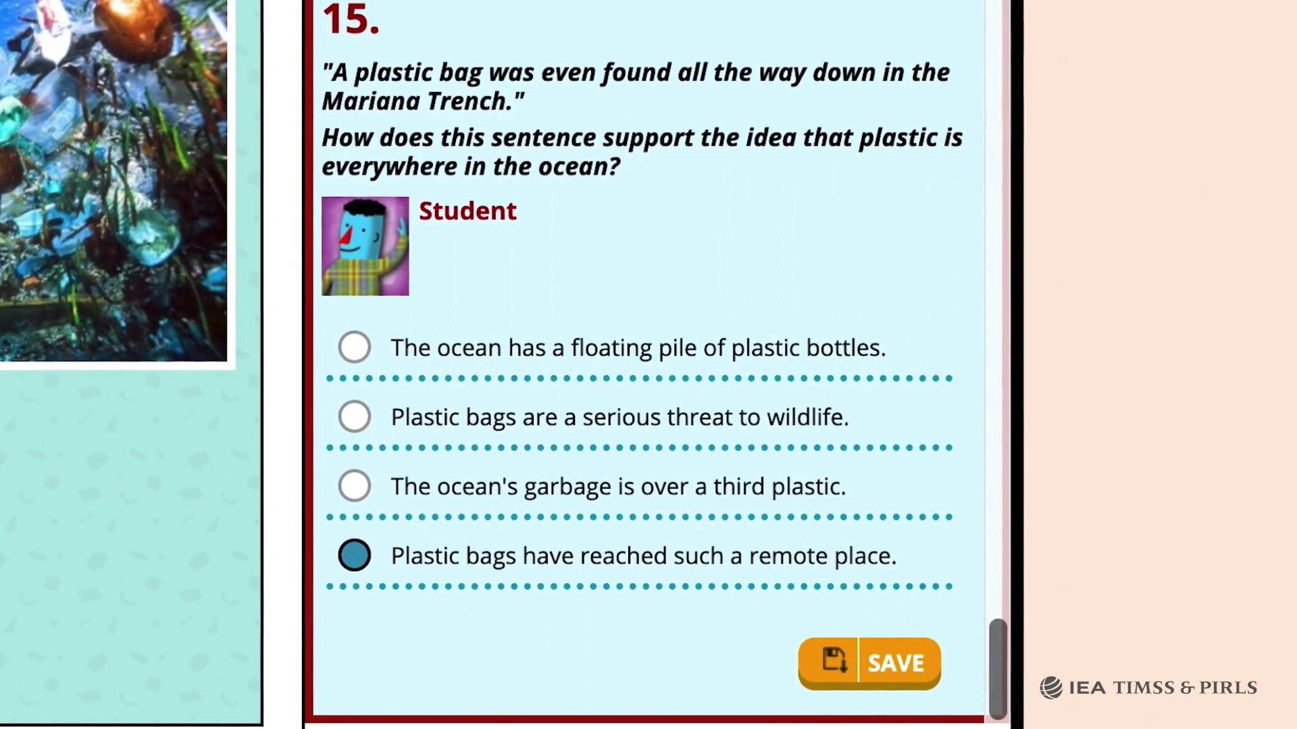
# Save question 15, then answer question 16 with 'To emphasize the hidden danger' and save it.
pyautogui.click(897, 668)
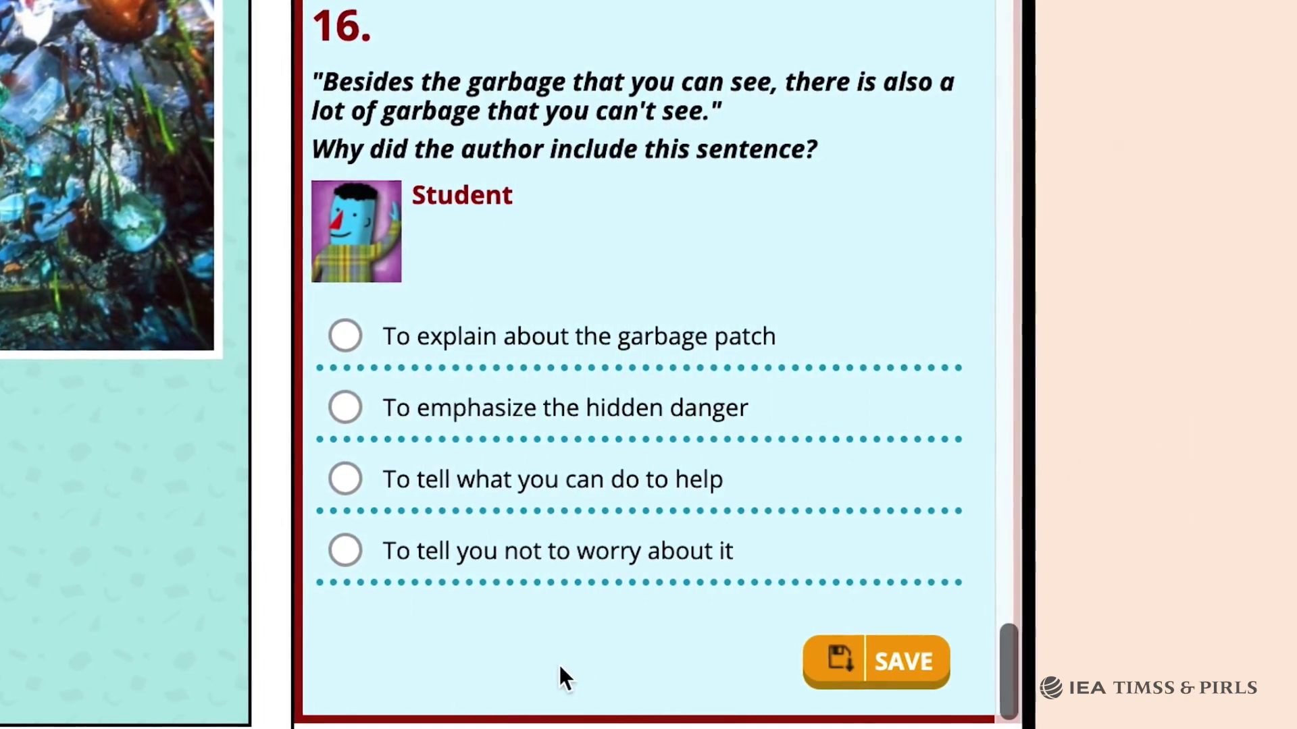
pyautogui.click(348, 410)
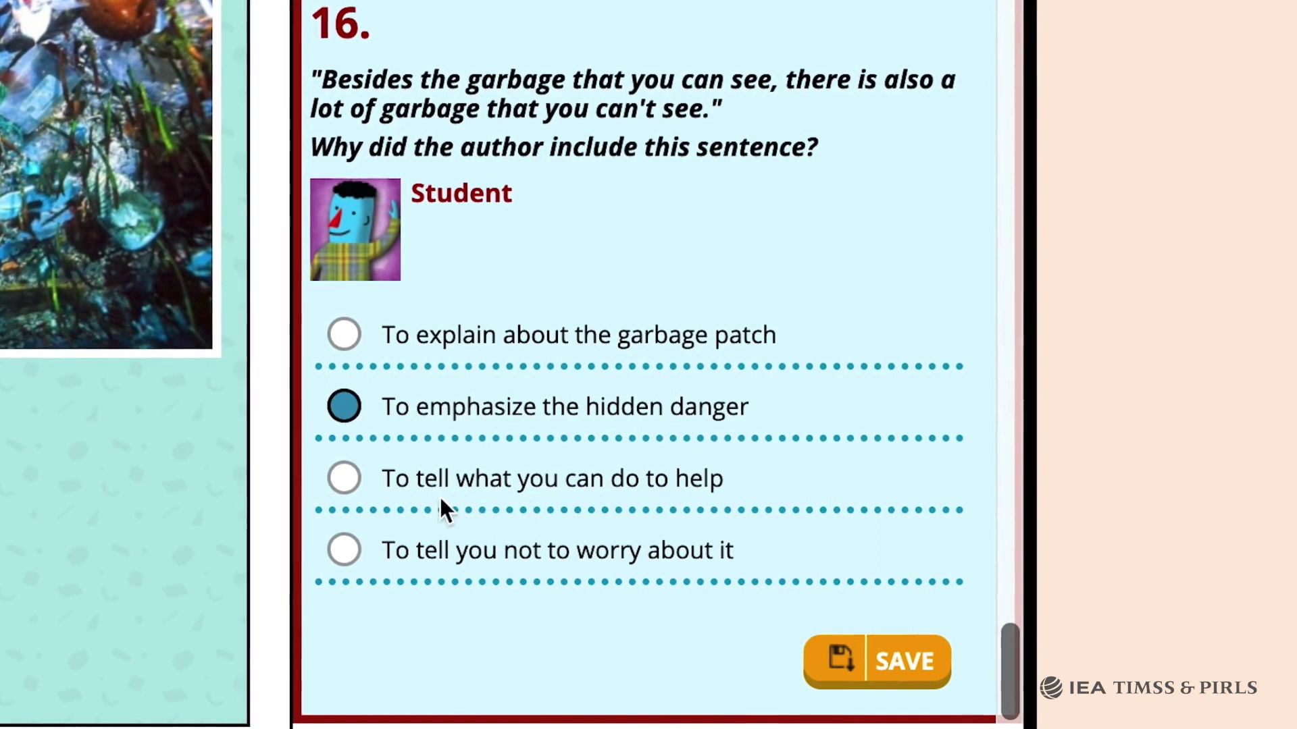
pyautogui.click(904, 665)
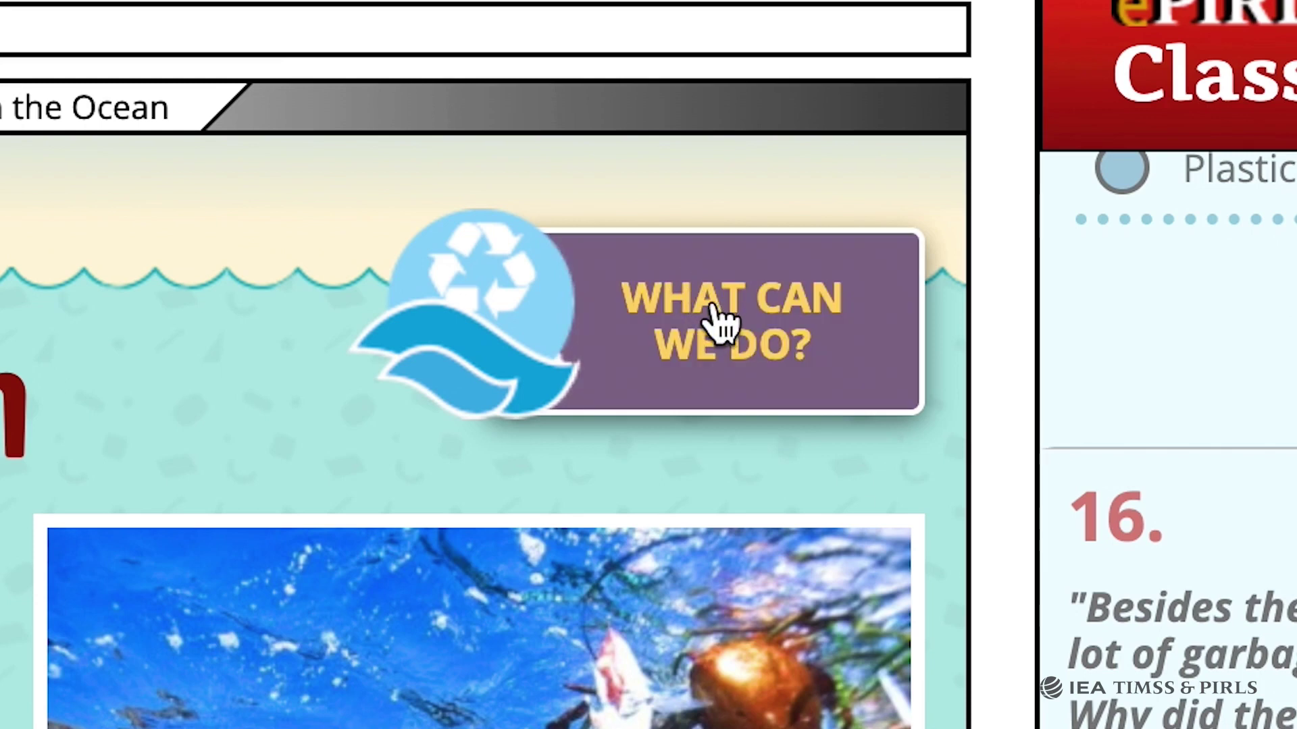
# On the What Can We Do? page, answer question 17 with 'machines can recycle plastic' and save.
pyautogui.click(713, 307)
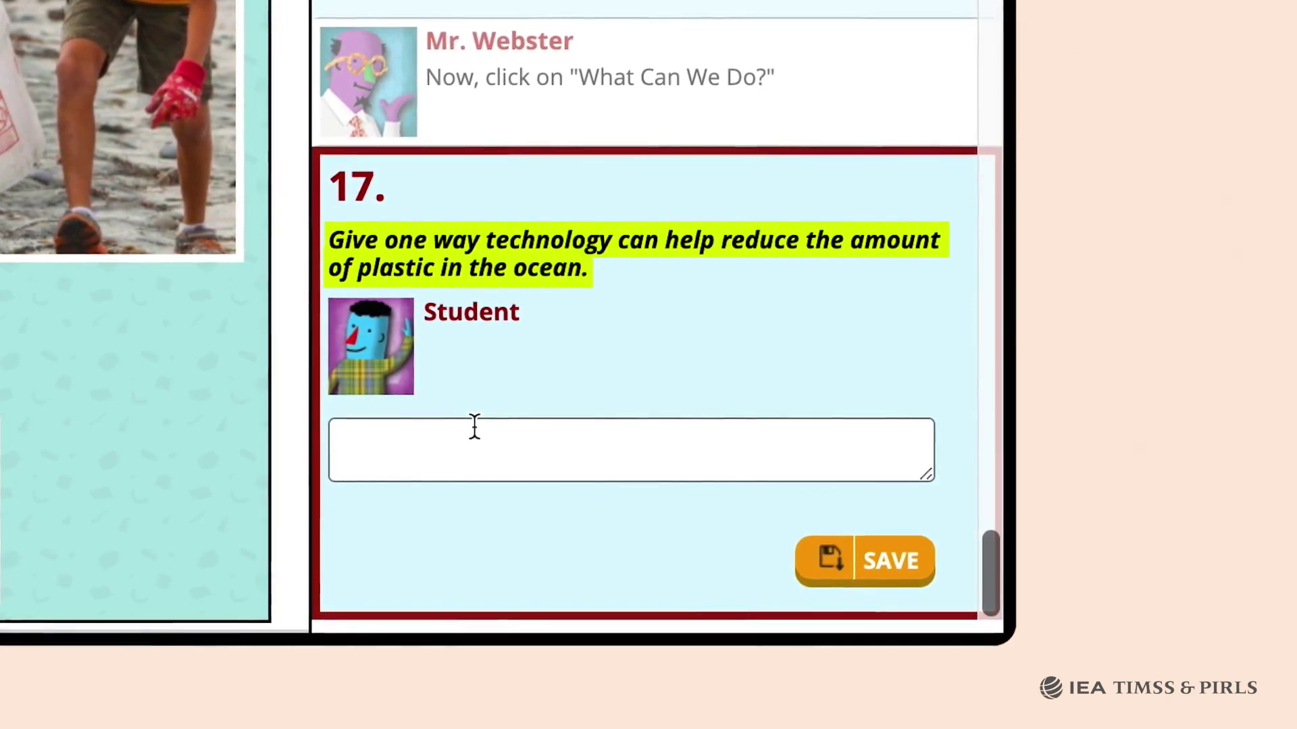
pyautogui.click(473, 427)
pyautogui.write('machines can recycle p')
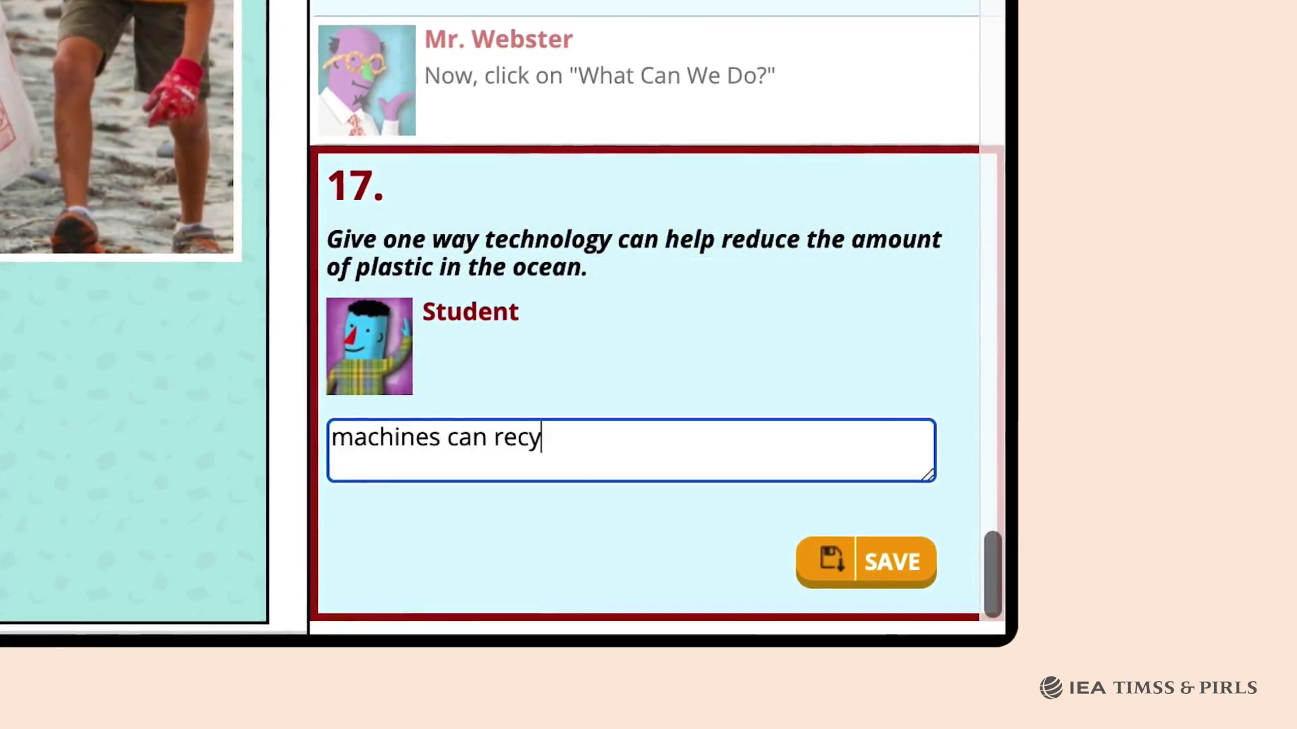
pyautogui.write('lastic')
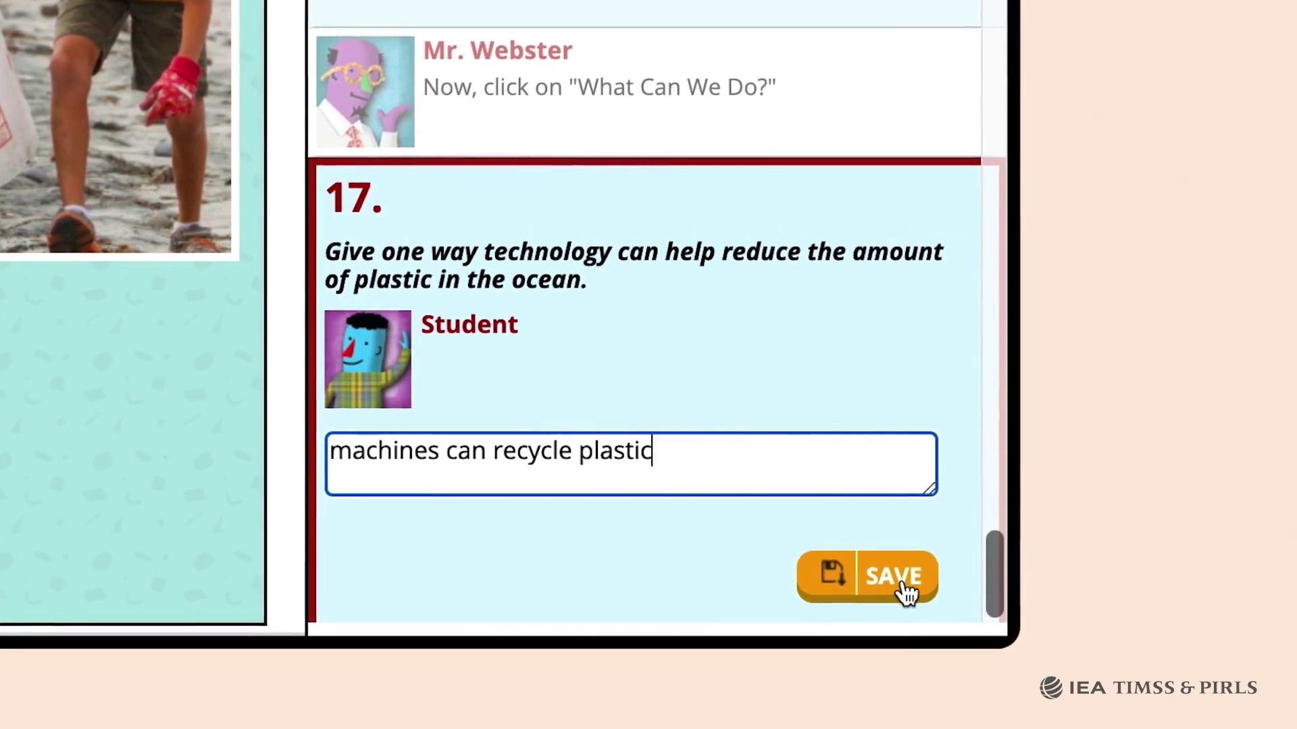
pyautogui.click(905, 591)
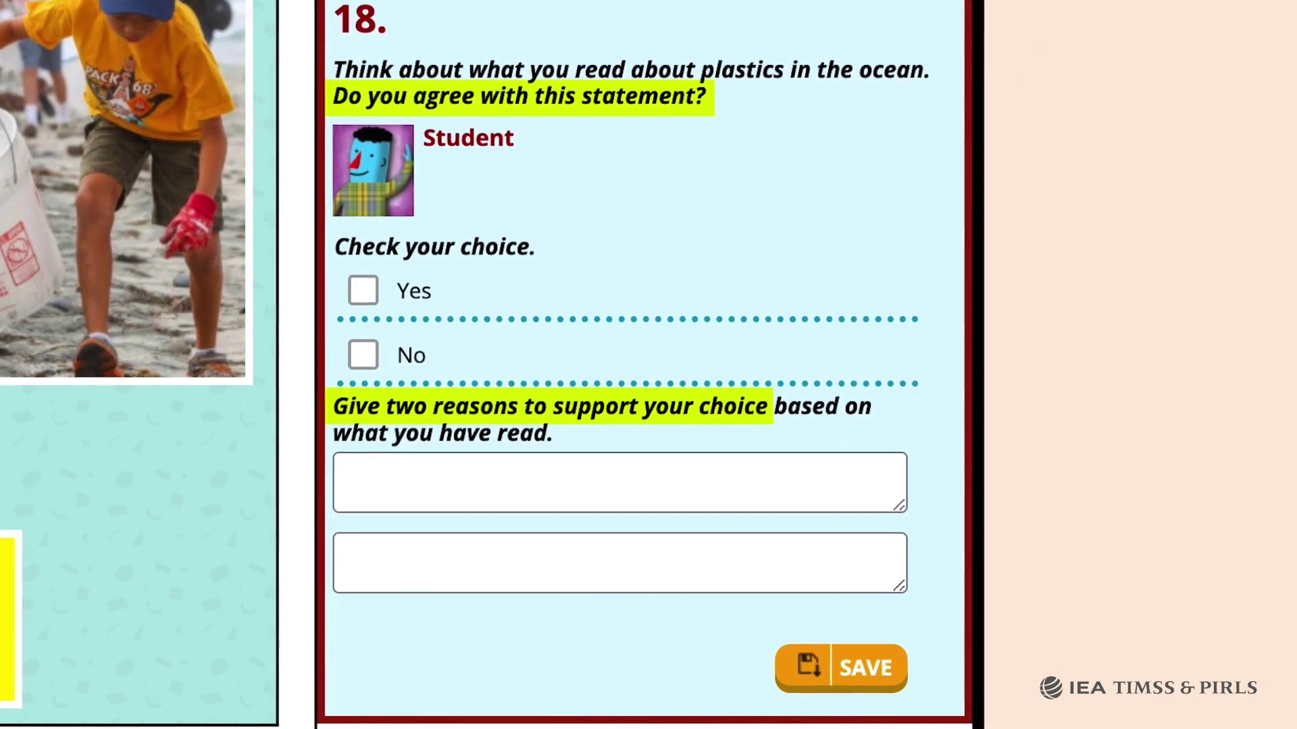
# Check Yes for question 18 with reasons 'uese less plastic' and 'pick up trash', then save.
pyautogui.click(362, 289)
pyautogui.click(511, 480)
pyautogui.write('uese less plastic')
pyautogui.click(463, 550)
pyautogui.write('pick up trash')
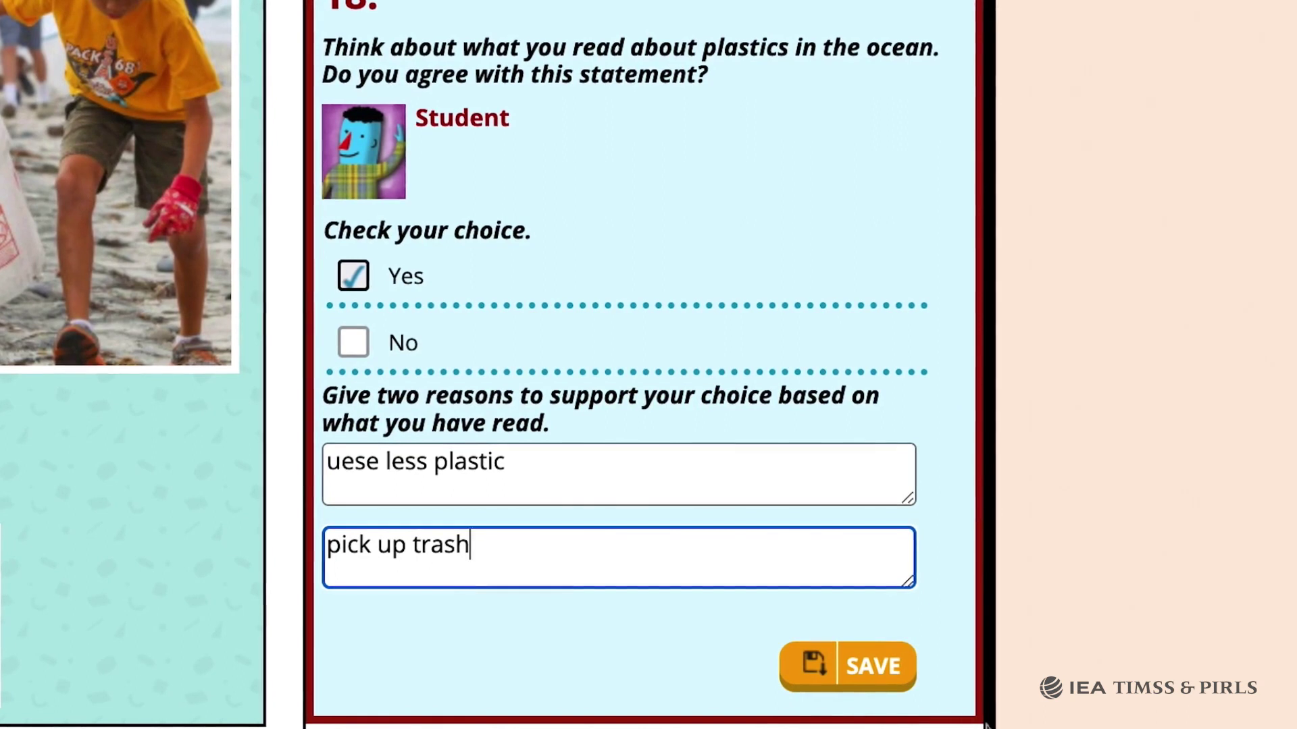
pyautogui.click(874, 667)
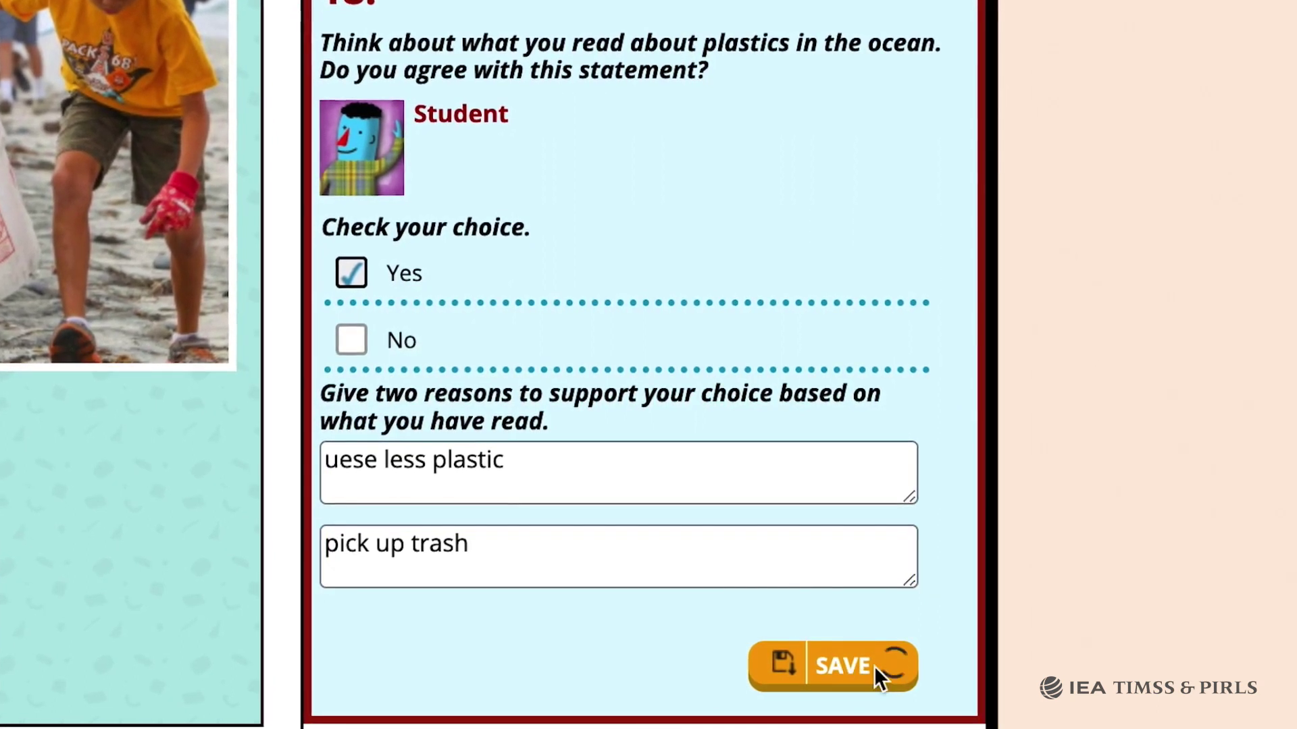